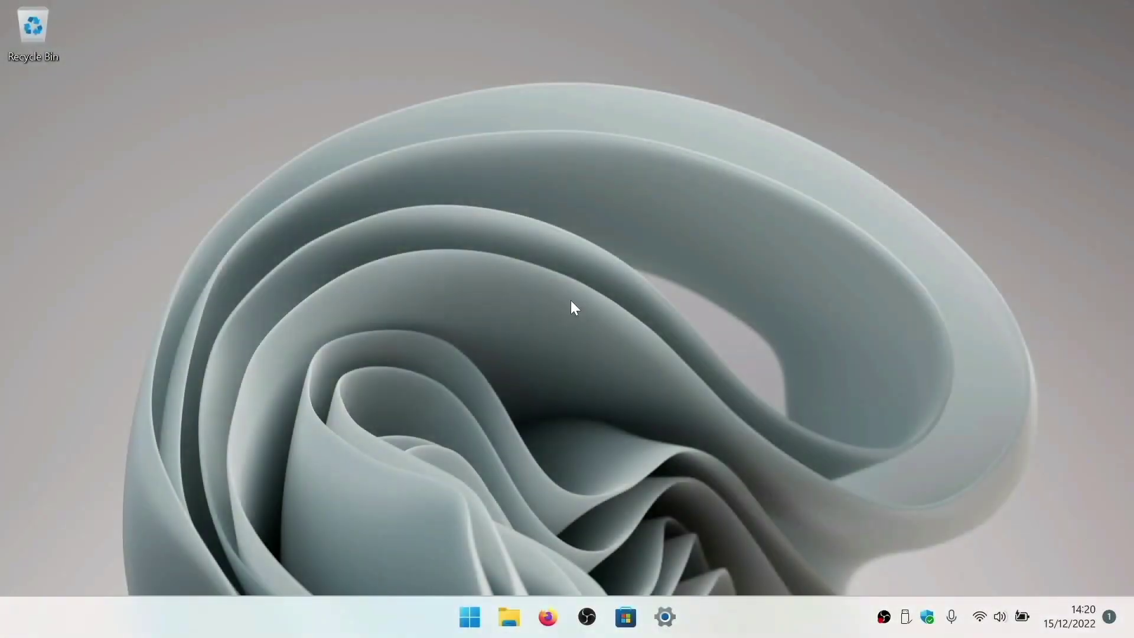
# In Firefox, search Google for 'windows 11 download' and open Microsoft's Download Windows 11 page.
pyautogui.click(547, 608)
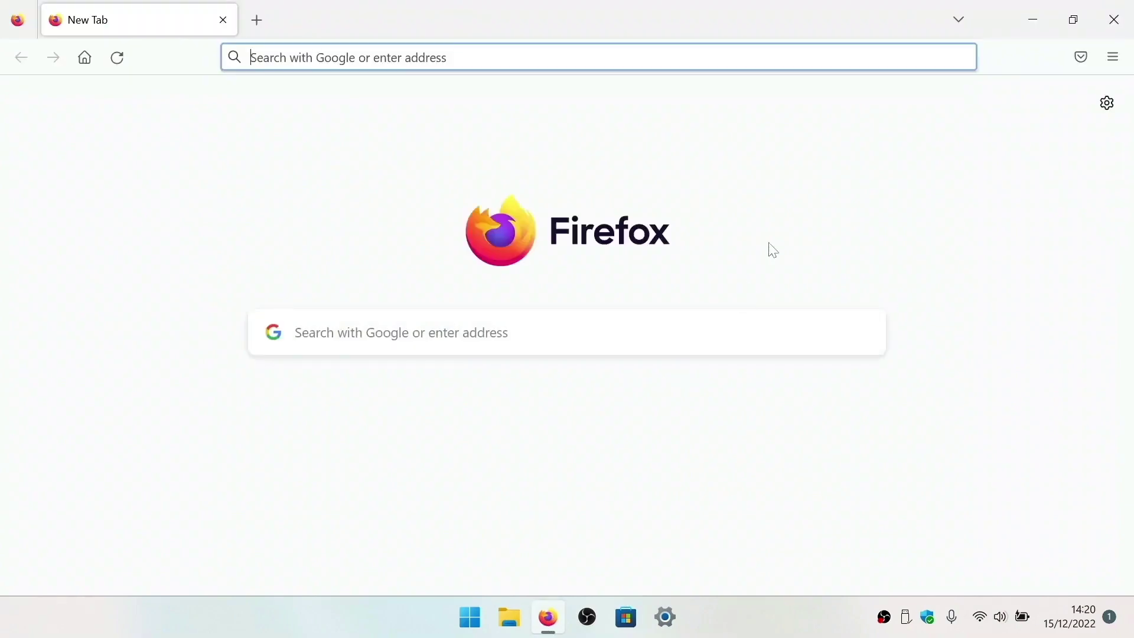
pyautogui.write('window')
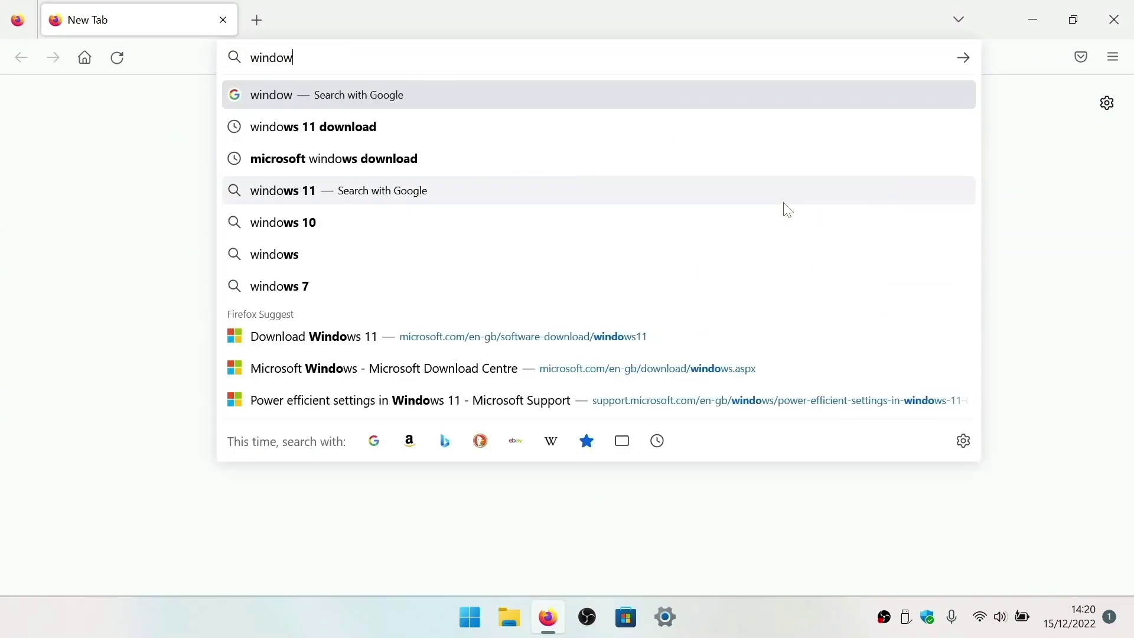
pyautogui.write('s 11 do')
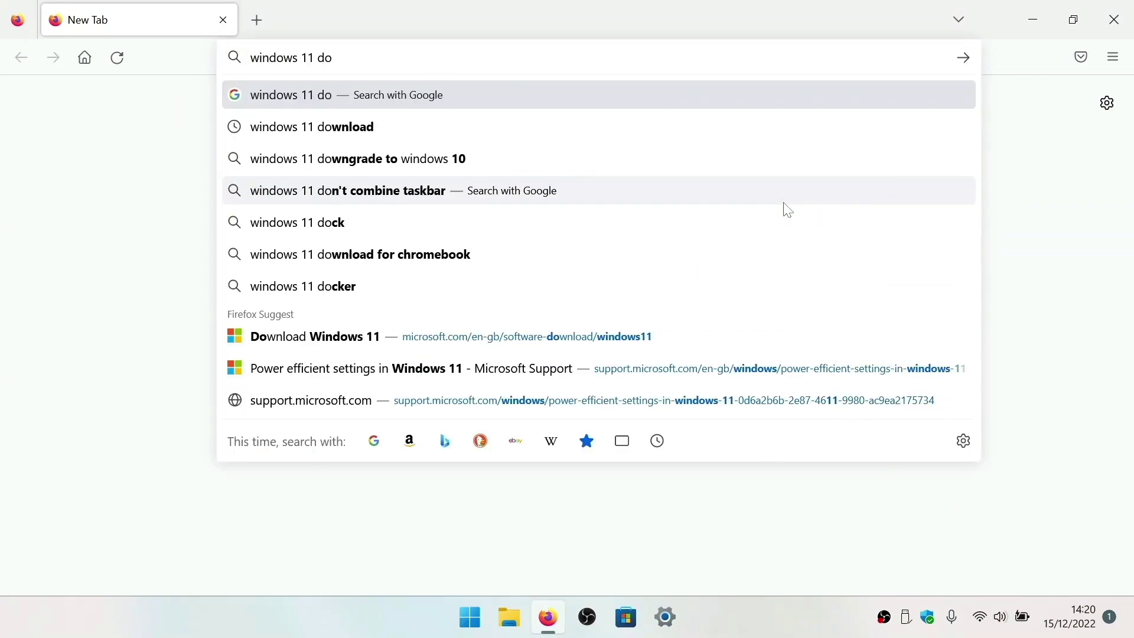
pyautogui.write('wnload')
pyautogui.press('Return')
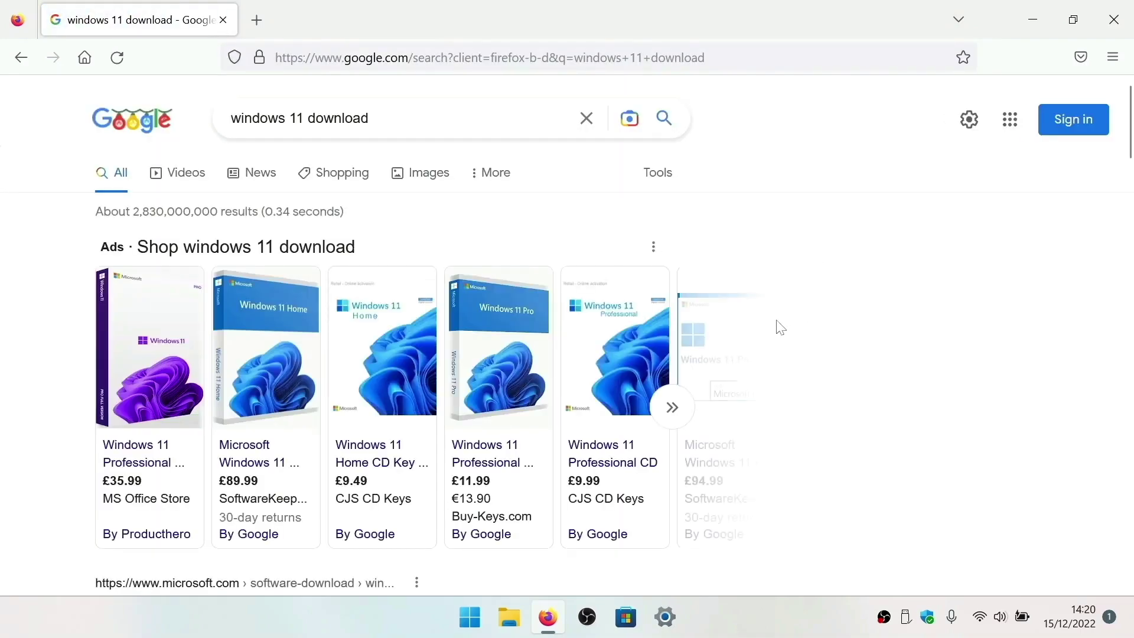
pyautogui.scroll(-7, 779, 324)
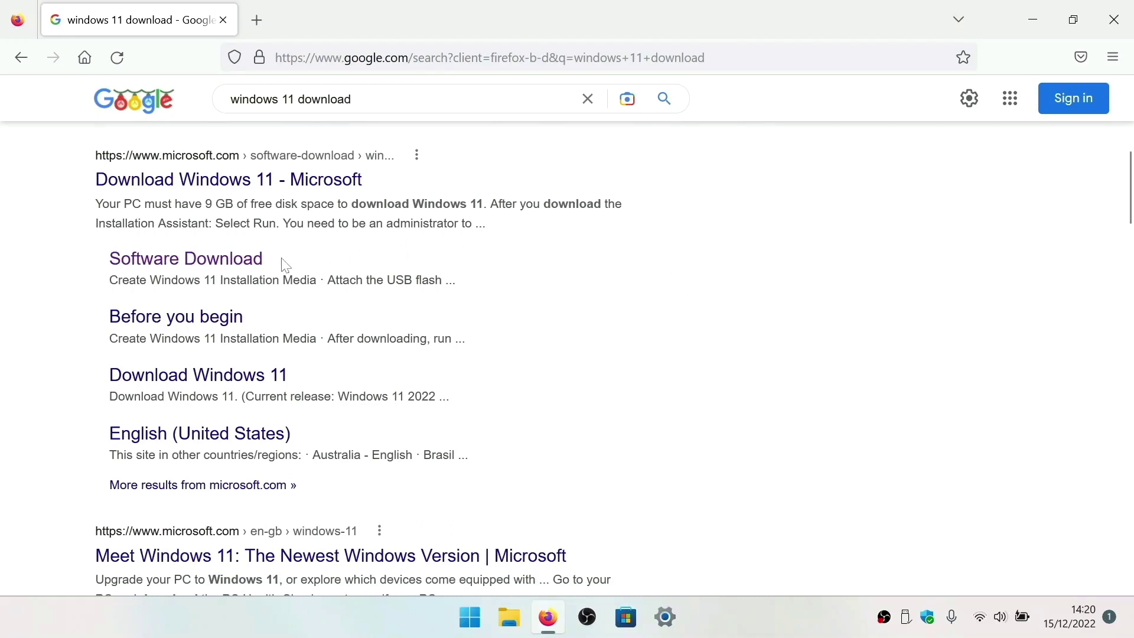
pyautogui.click(201, 262)
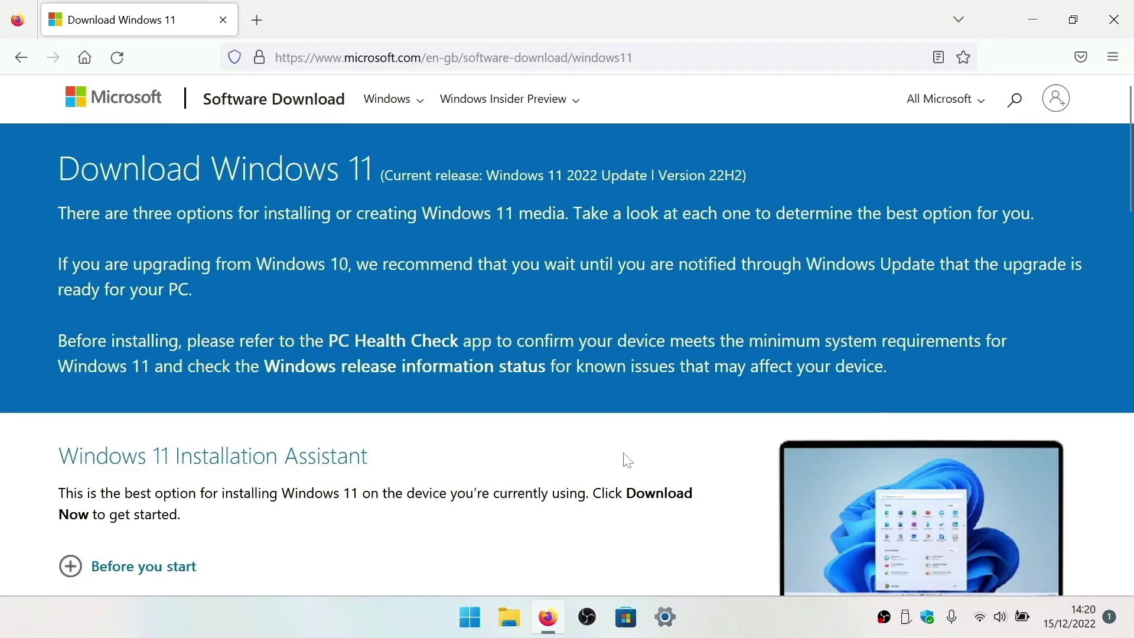
# Select the Windows 11 (multi-edition ISO) disk image and request its download.
pyautogui.scroll(-2, 623, 460)
pyautogui.scroll(-6, 626, 462)
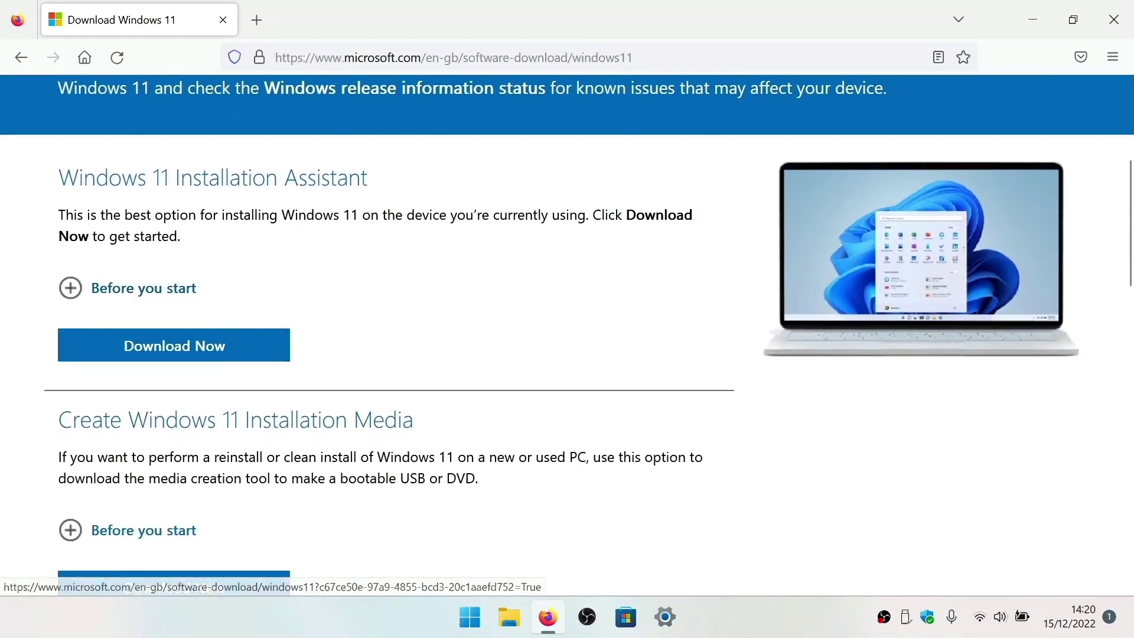
pyautogui.scroll(-3, 627, 460)
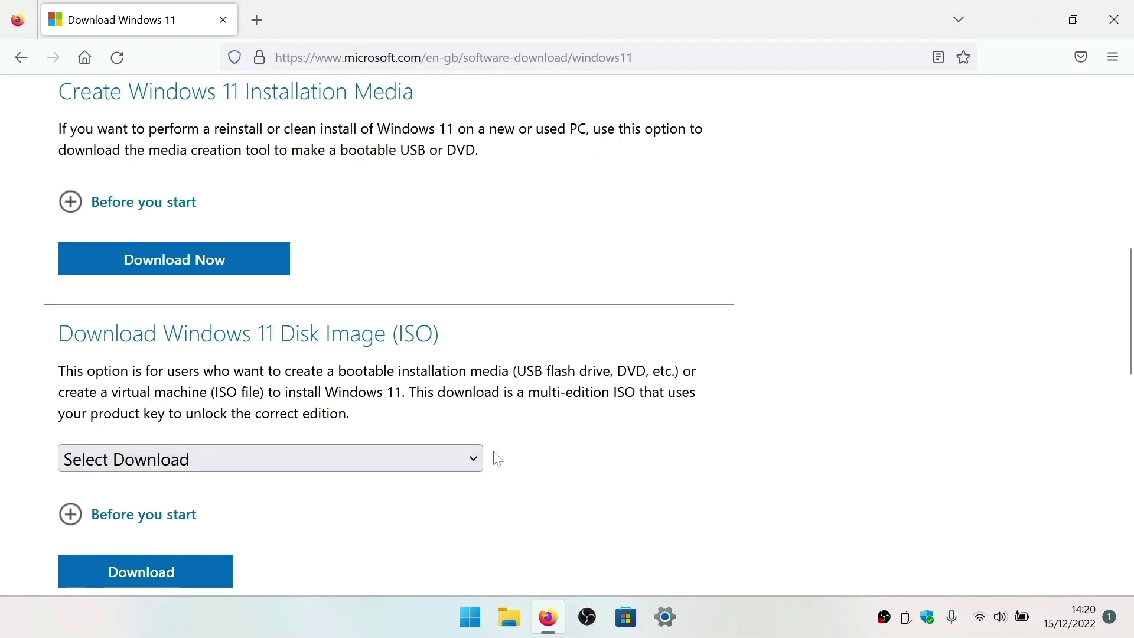
pyautogui.click(472, 458)
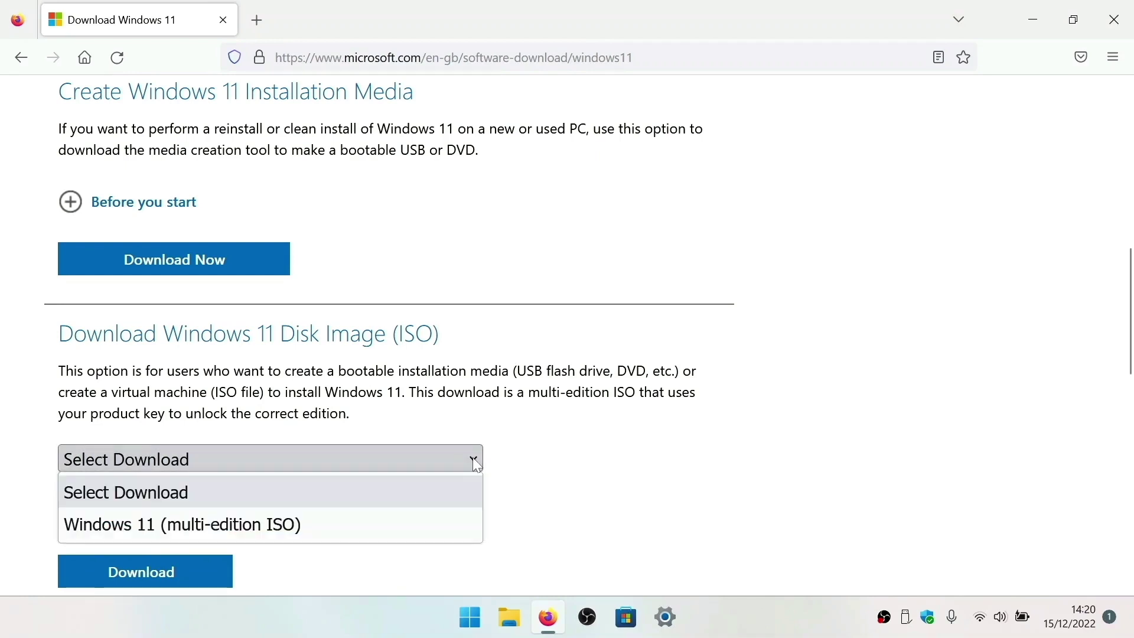
pyautogui.click(437, 528)
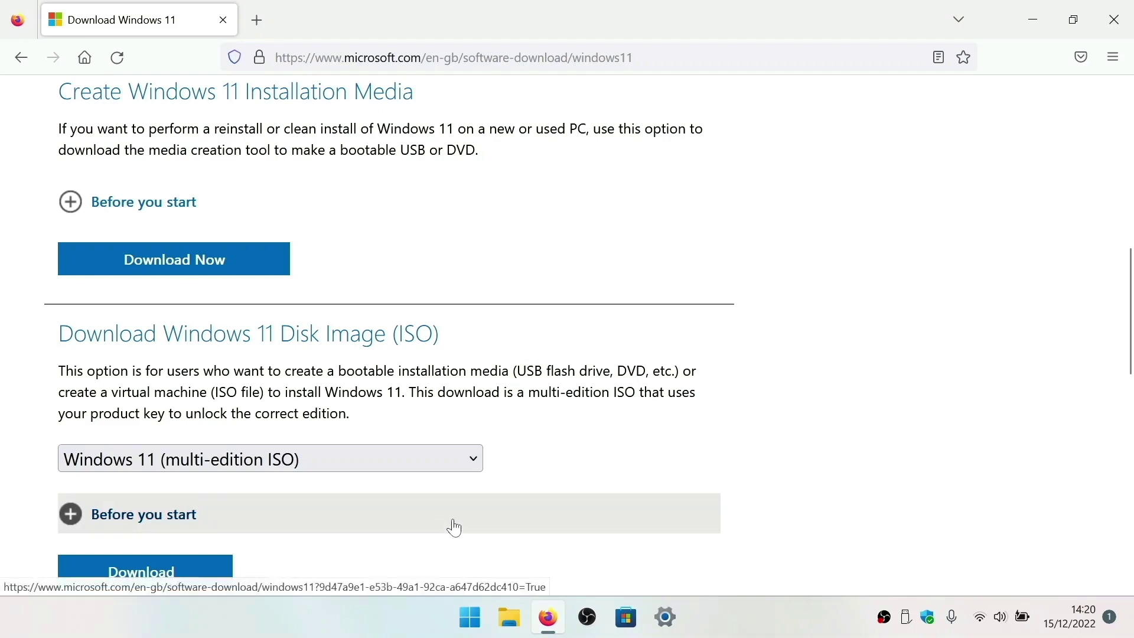
pyautogui.scroll(-3, 455, 527)
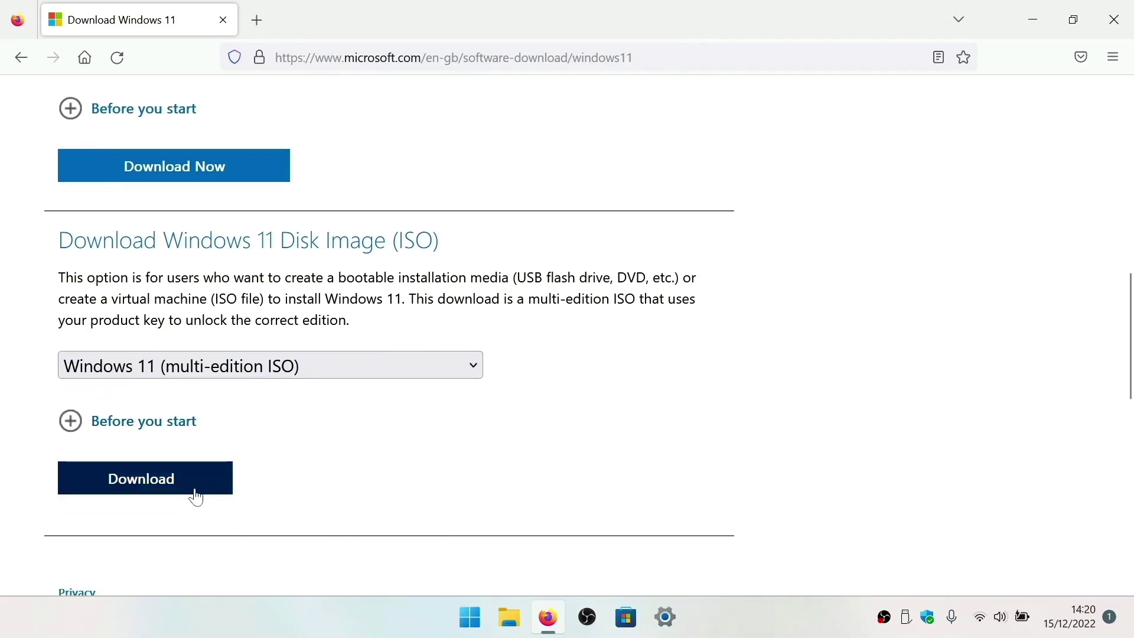
pyautogui.click(197, 498)
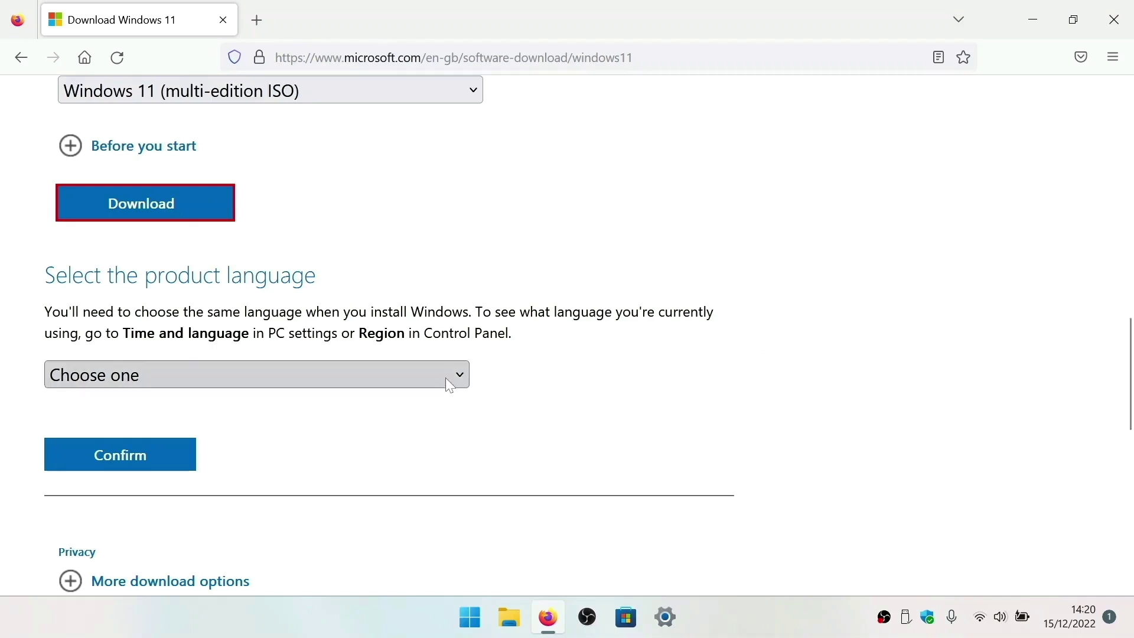
# Choose English International as the product language and download the 64-bit ISO.
pyautogui.click(445, 377)
pyautogui.scroll(-1, 442, 352)
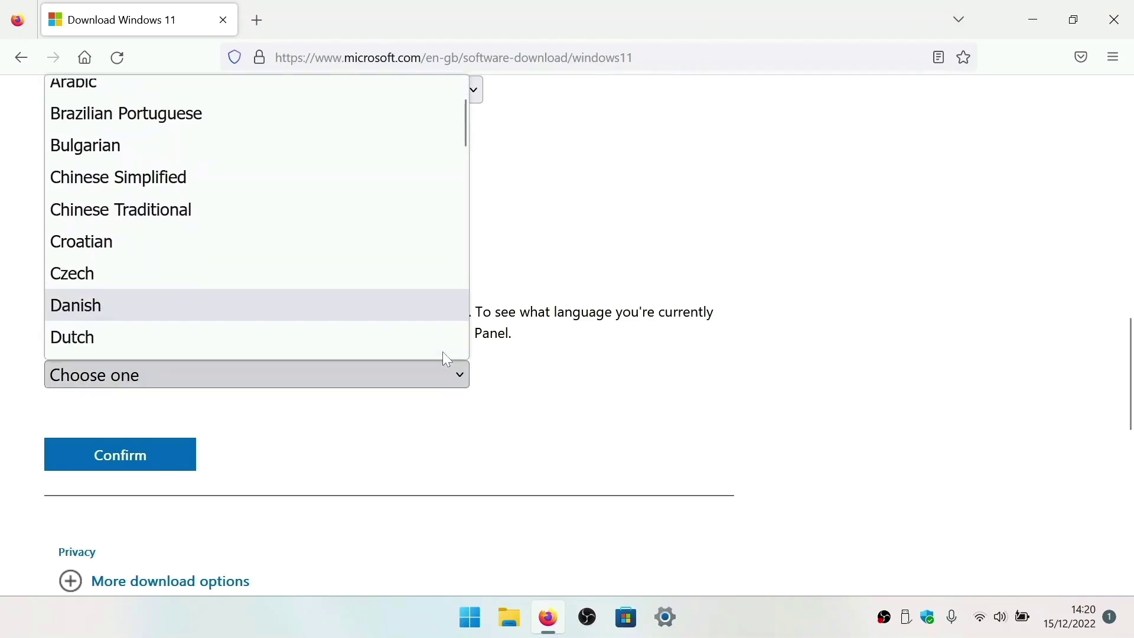
pyautogui.scroll(-2, 442, 352)
pyautogui.click(421, 286)
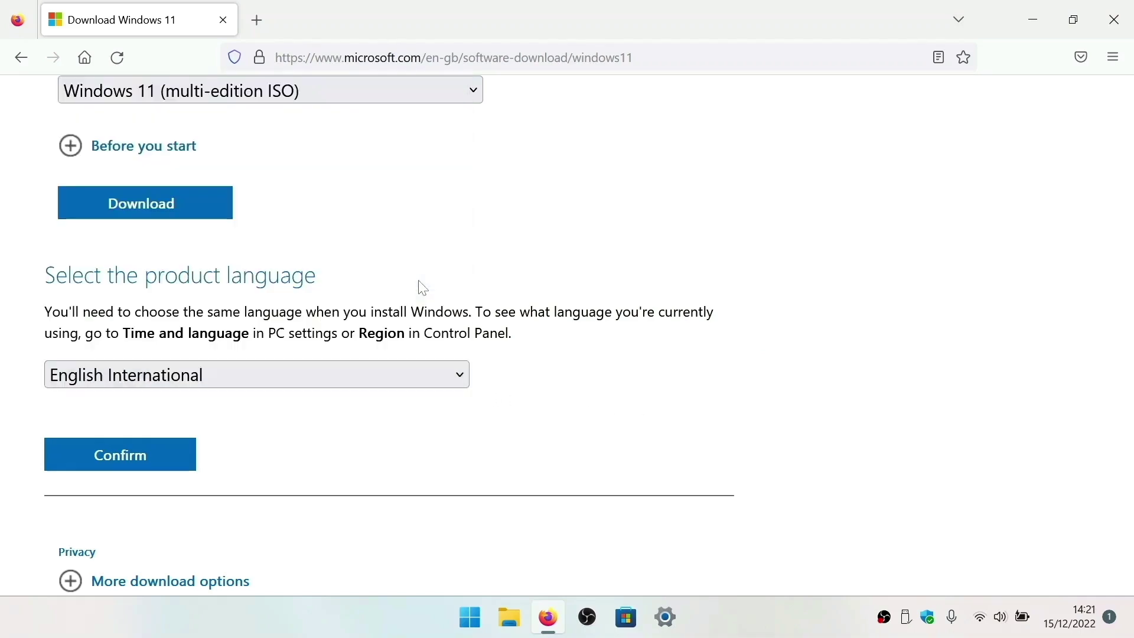
pyautogui.click(178, 457)
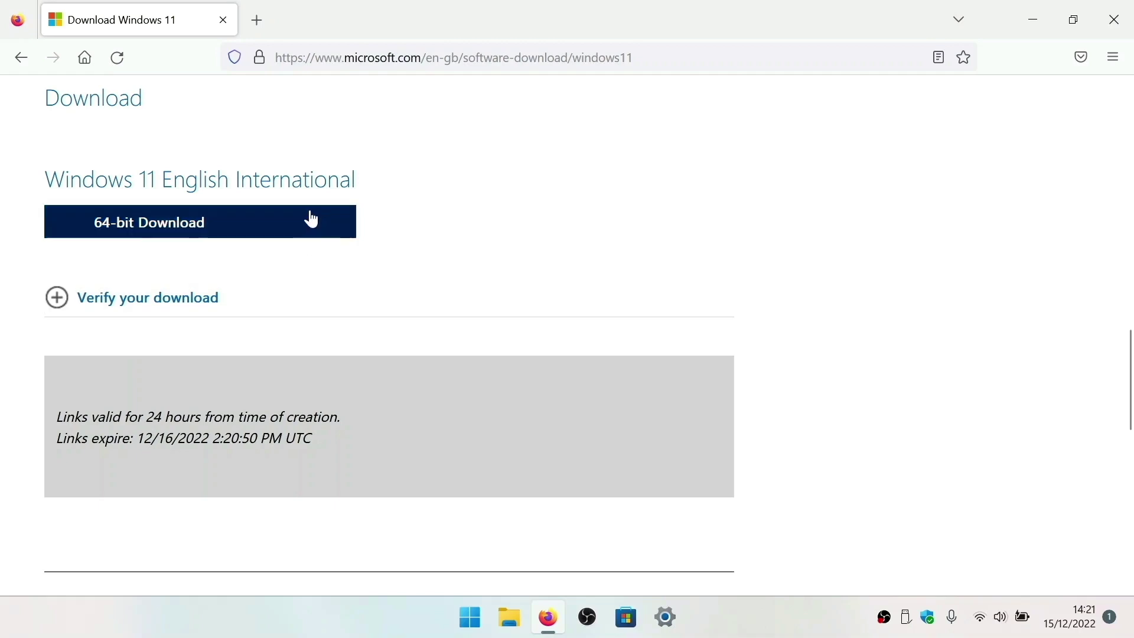
pyautogui.click(302, 231)
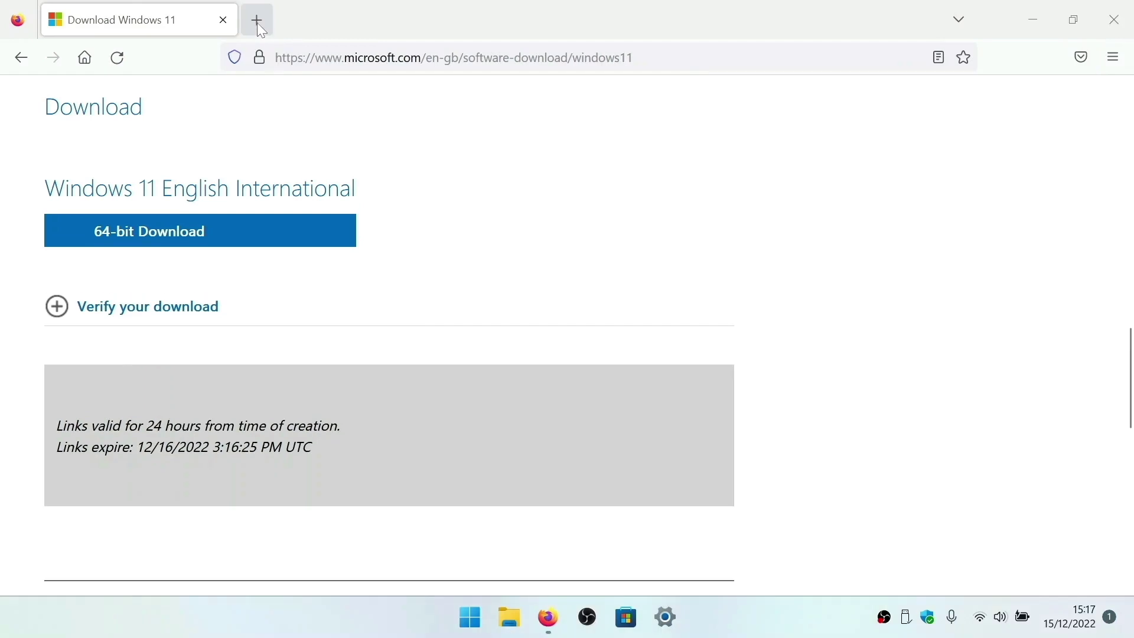
# Download rufus-3.21.exe from rufus.ie in a new tab, then minimise Firefox.
pyautogui.click(258, 22)
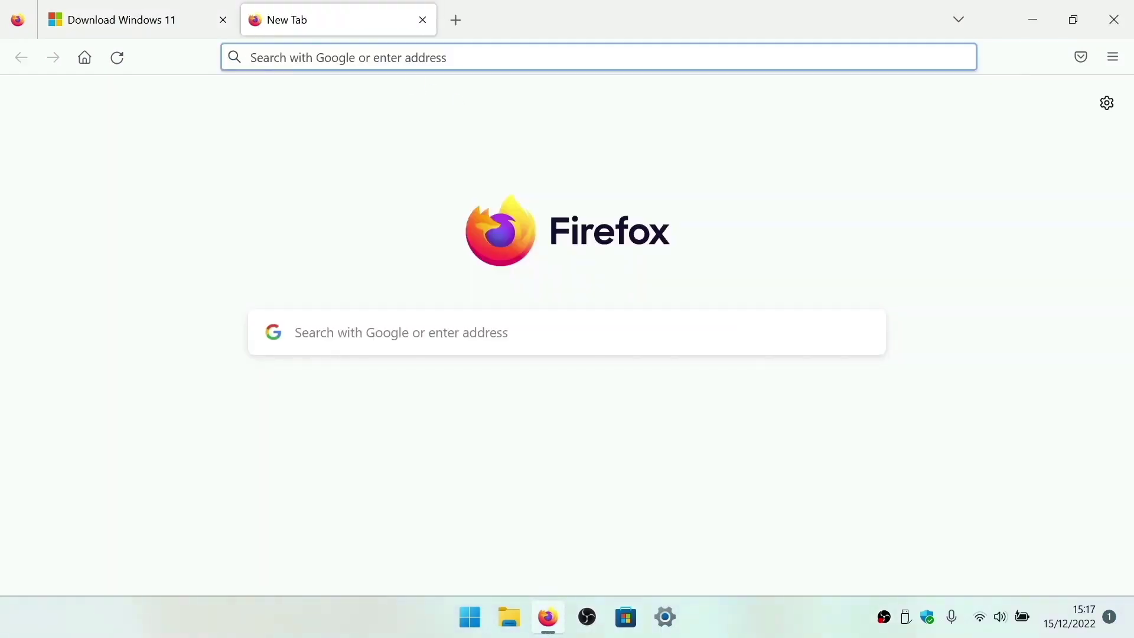
pyautogui.write('rufus.ie/en/')
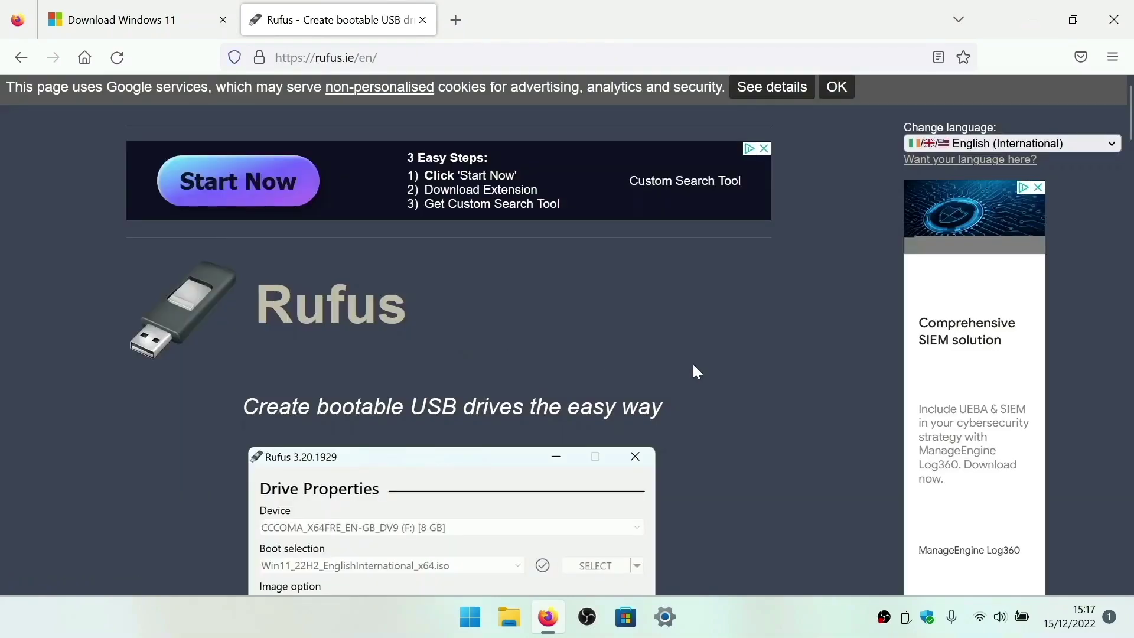
pyautogui.scroll(-10, 694, 366)
pyautogui.scroll(-6, 694, 373)
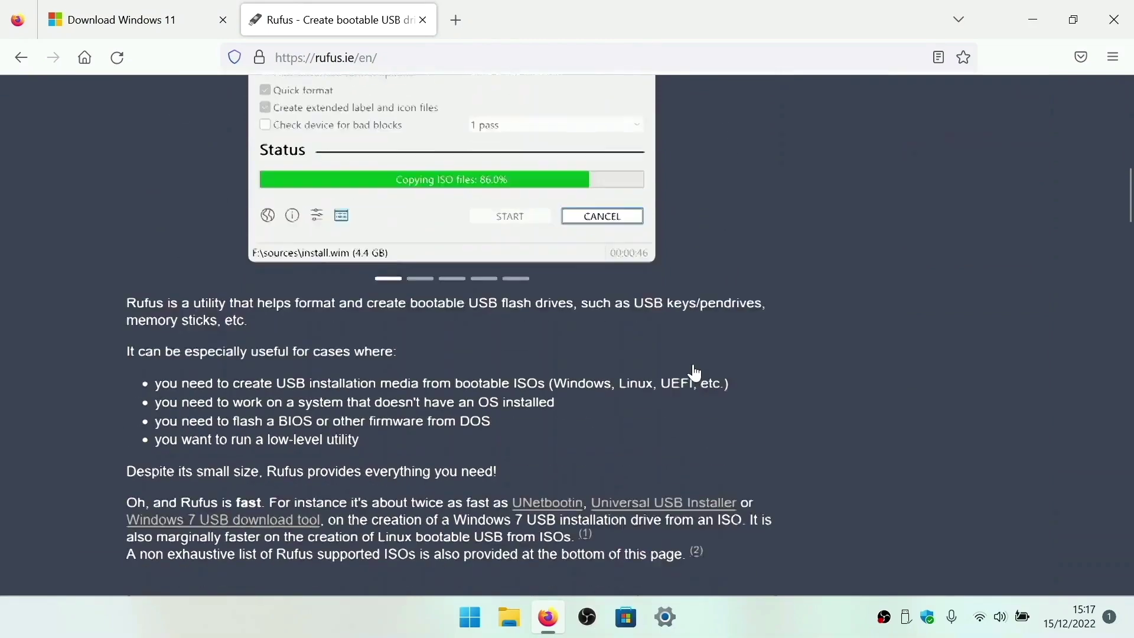
pyautogui.click(219, 505)
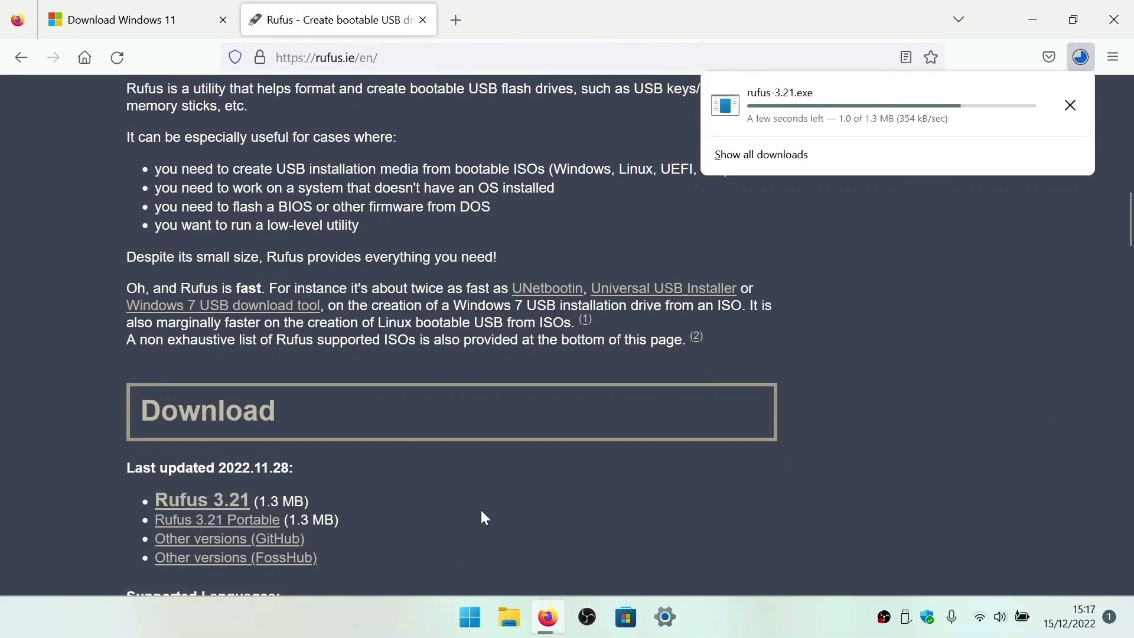
pyautogui.click(1033, 25)
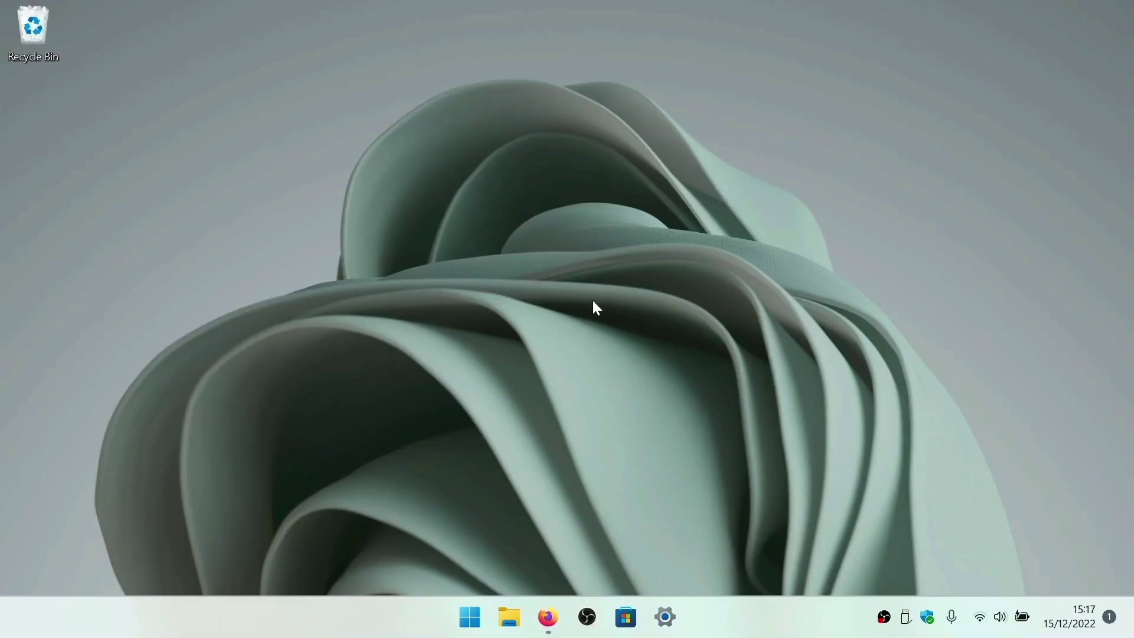
# Run rufus-3.21 from the Downloads folder and close File Explorer, leaving Rufus on screen.
pyautogui.click(510, 617)
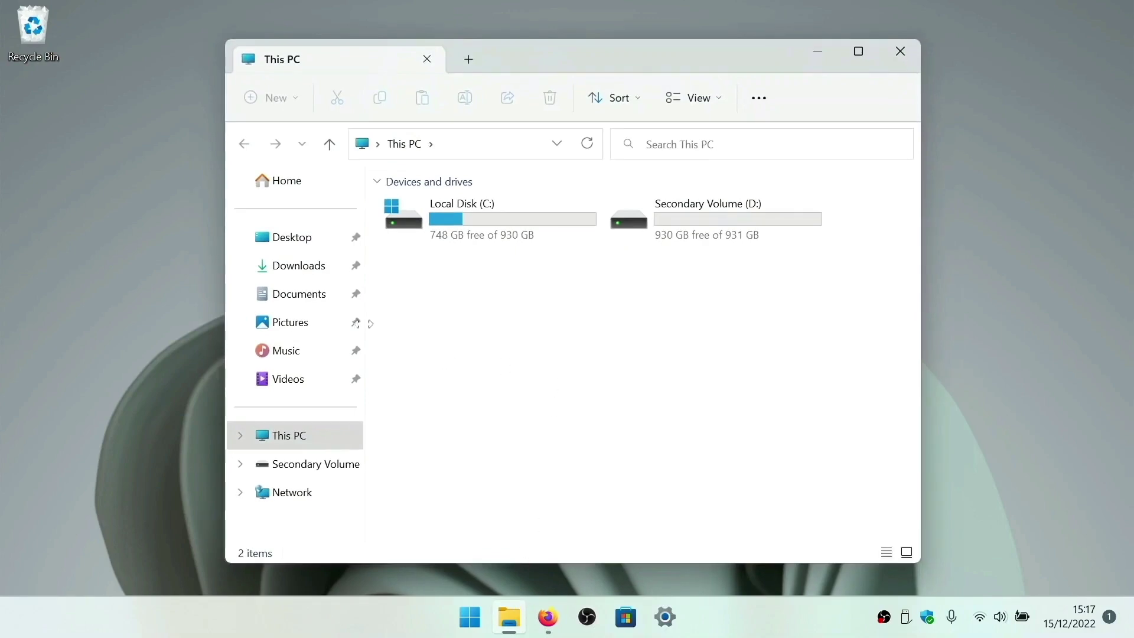
pyautogui.click(318, 277)
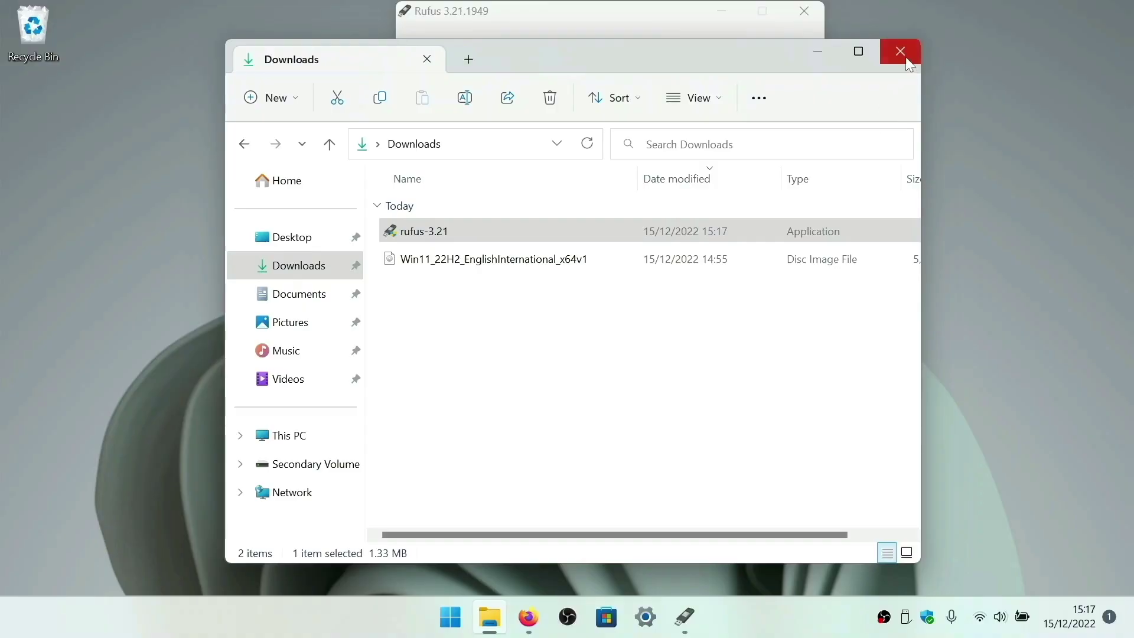
pyautogui.click(902, 53)
pyautogui.moveTo(657, 10); pyautogui.dragTo(641, 47)
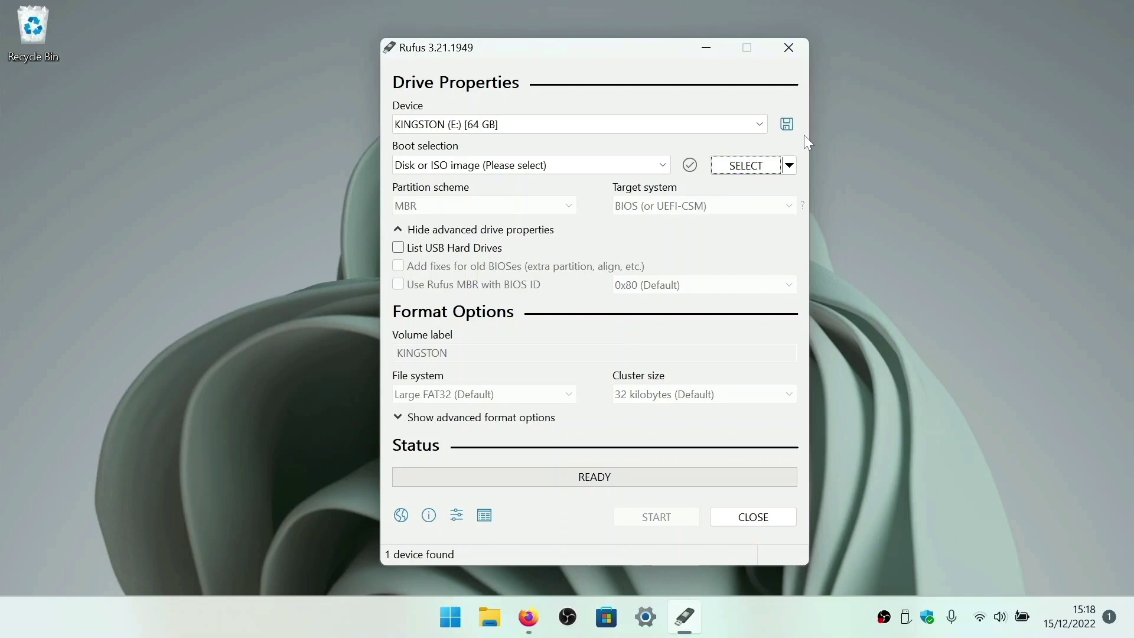
# Keep Disk or ISO image and load Win11_22H2_EnglishInternational_x64v1.iso from Downloads.
pyautogui.click(670, 166)
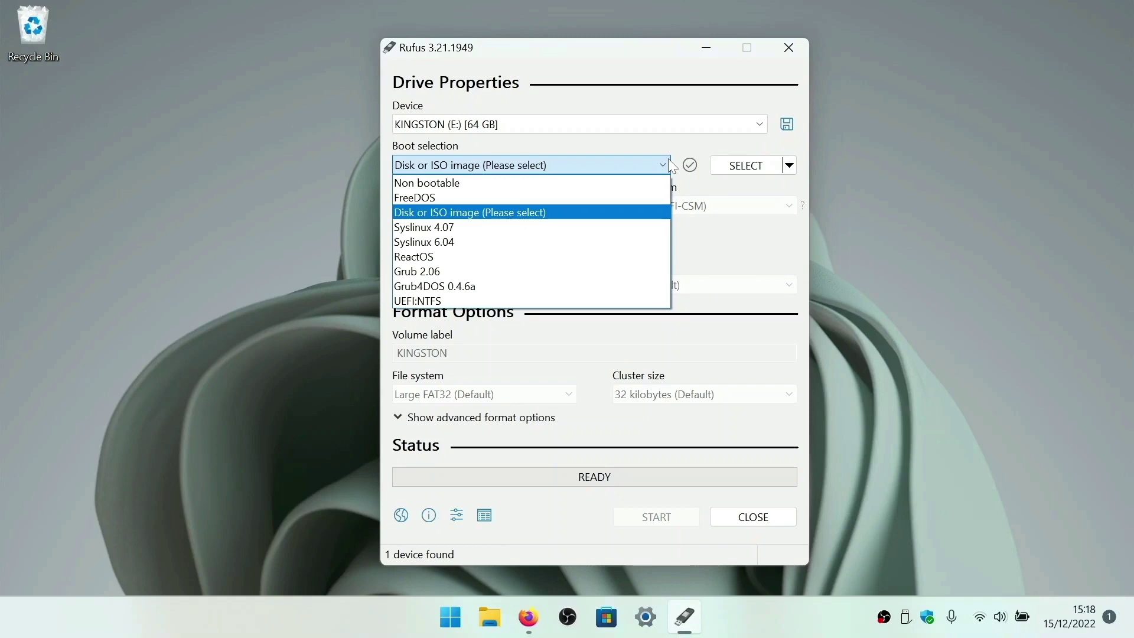
pyautogui.click(629, 212)
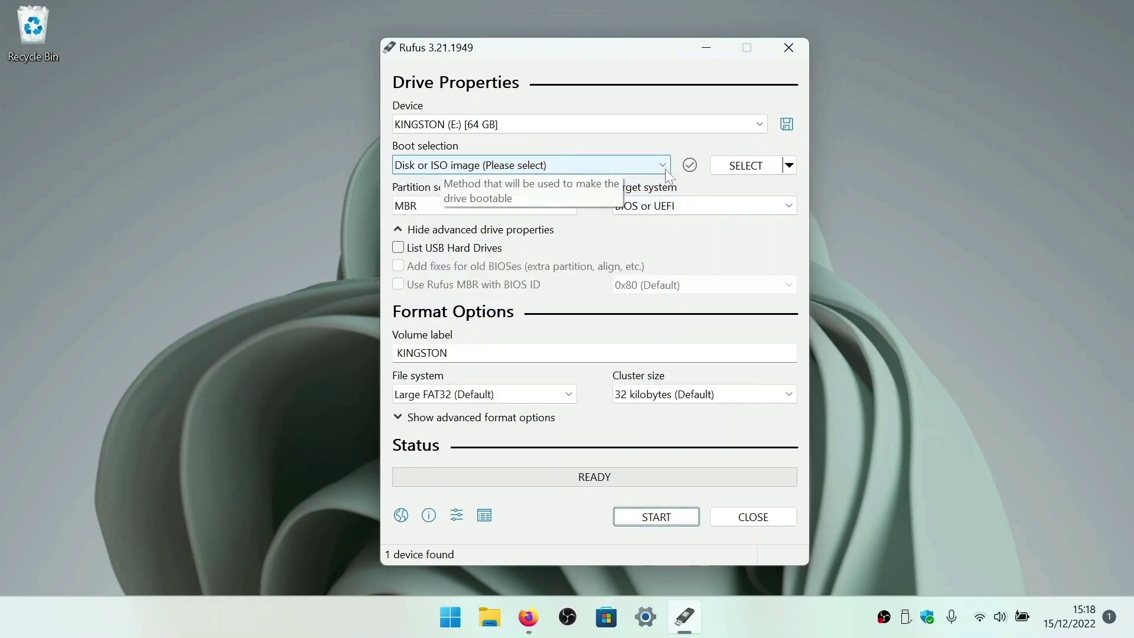
pyautogui.click(767, 174)
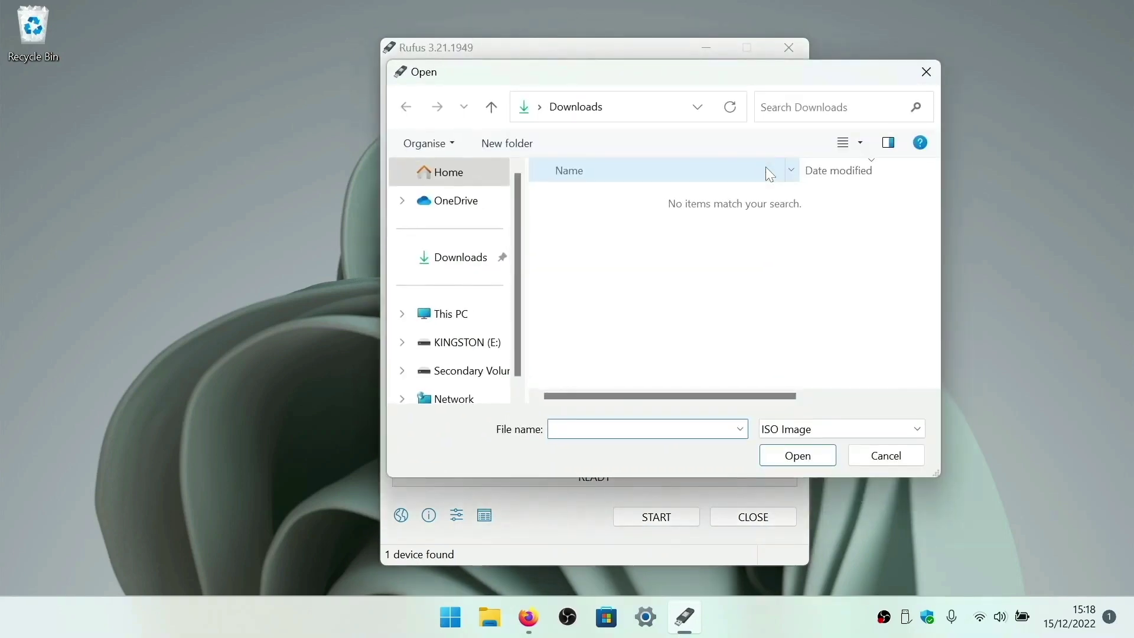
pyautogui.click(478, 258)
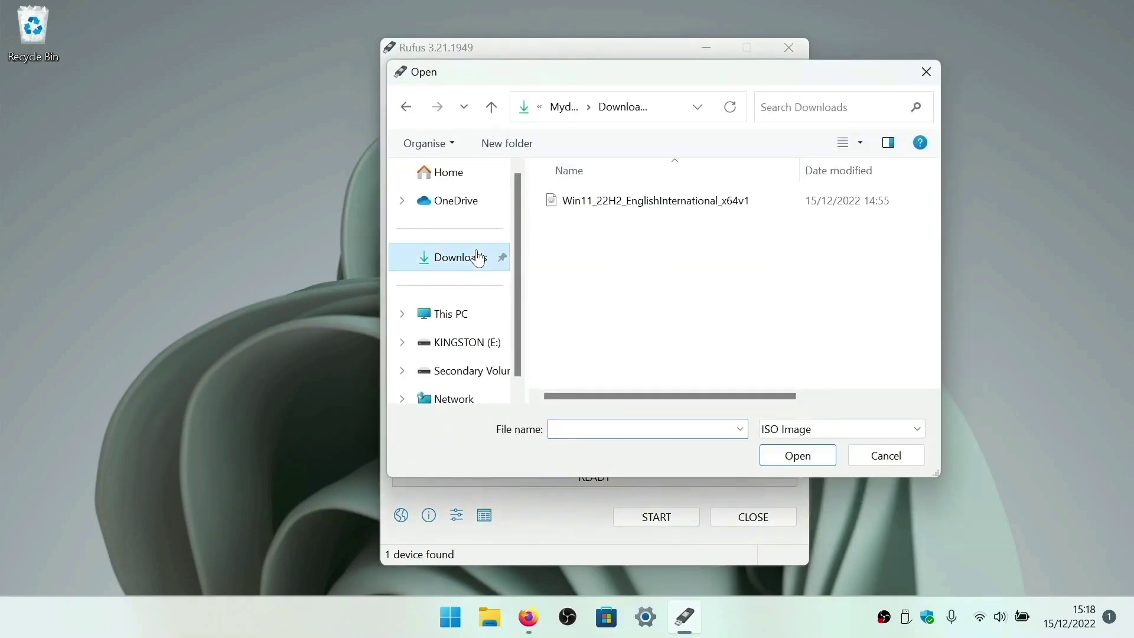
pyautogui.click(615, 212)
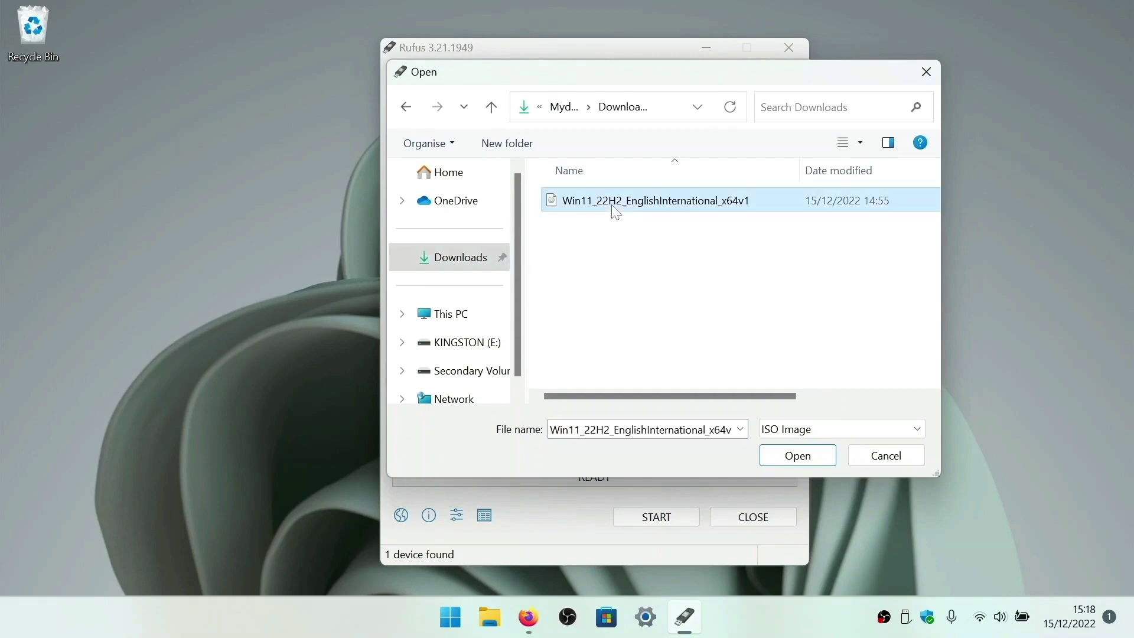
pyautogui.click(806, 456)
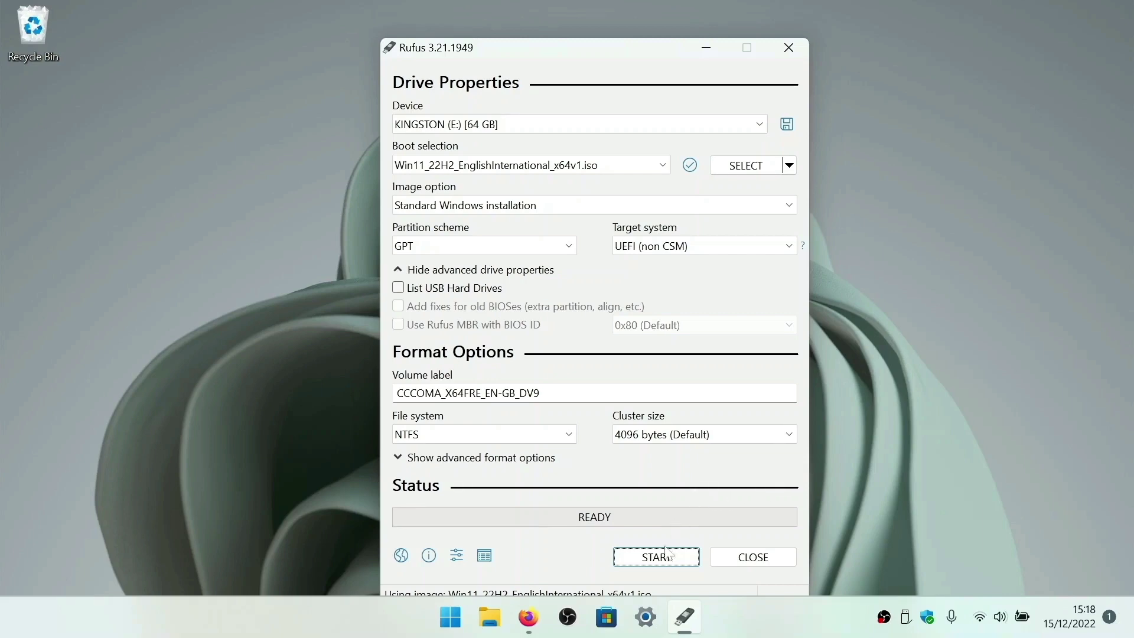
# Write the ISO to the KINGSTON drive with TPM and online-account requirements removed, then close Rufus.
pyautogui.click(663, 561)
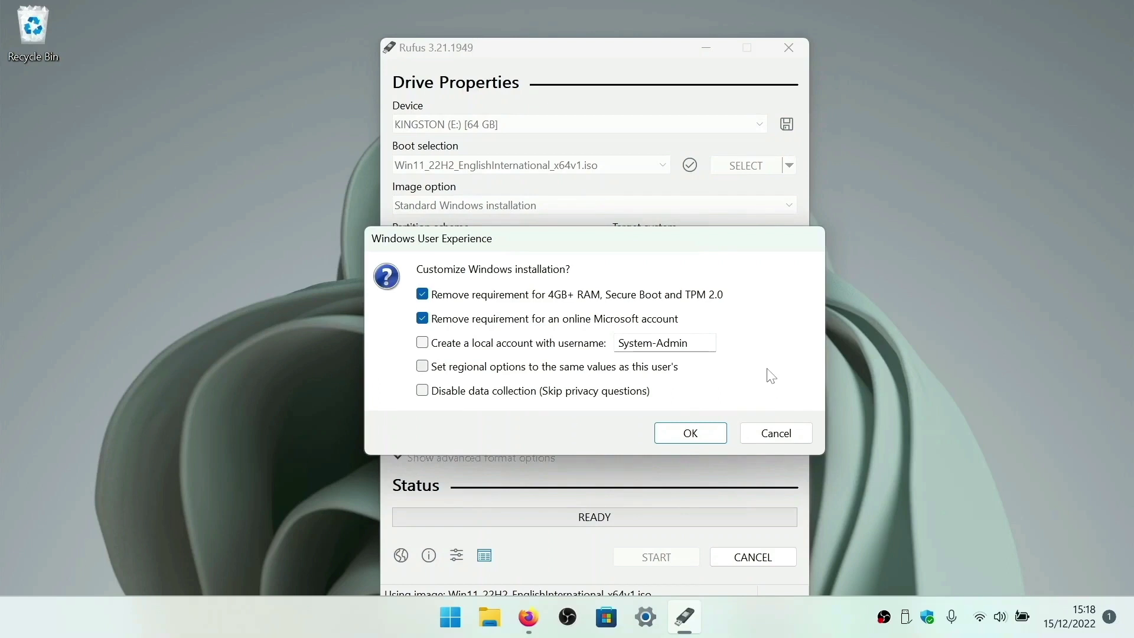
pyautogui.click(687, 433)
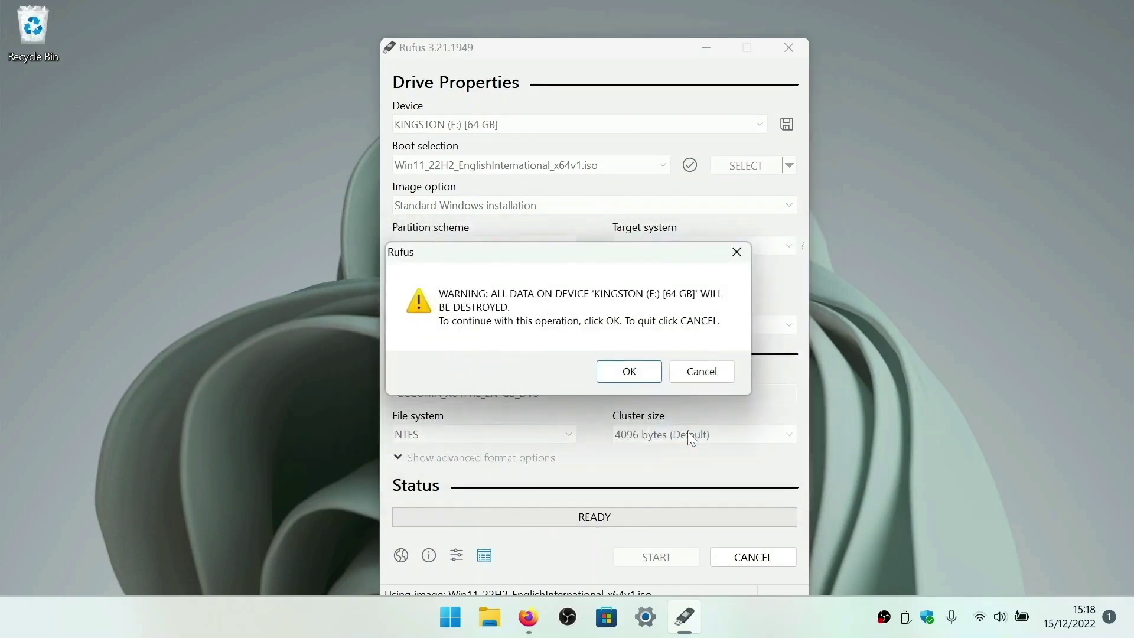
pyautogui.click(646, 369)
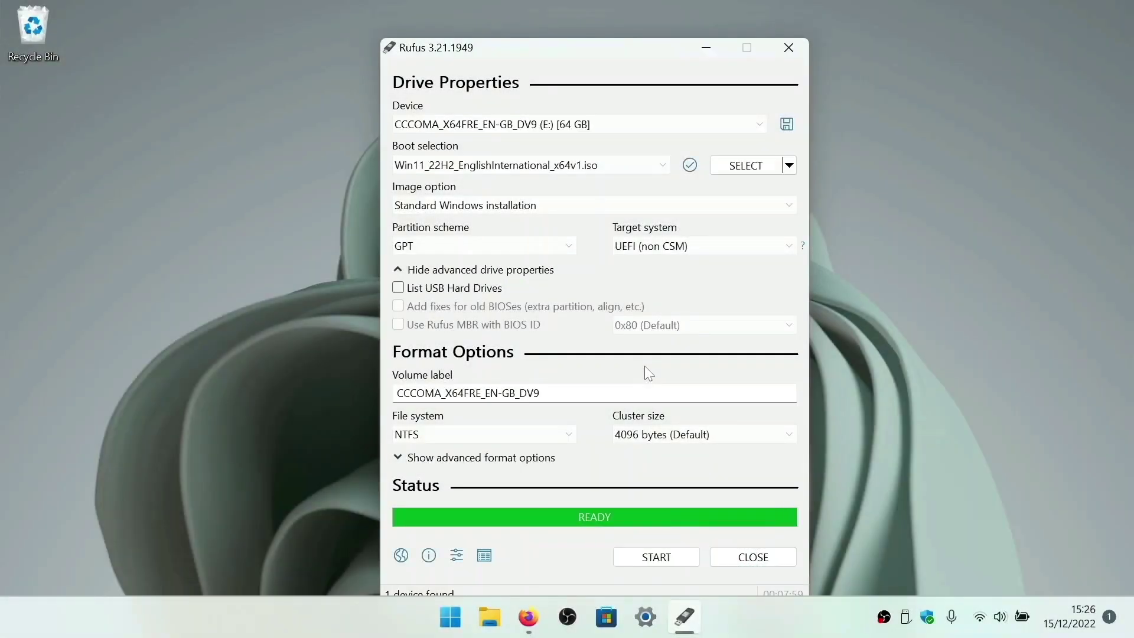
pyautogui.click(761, 561)
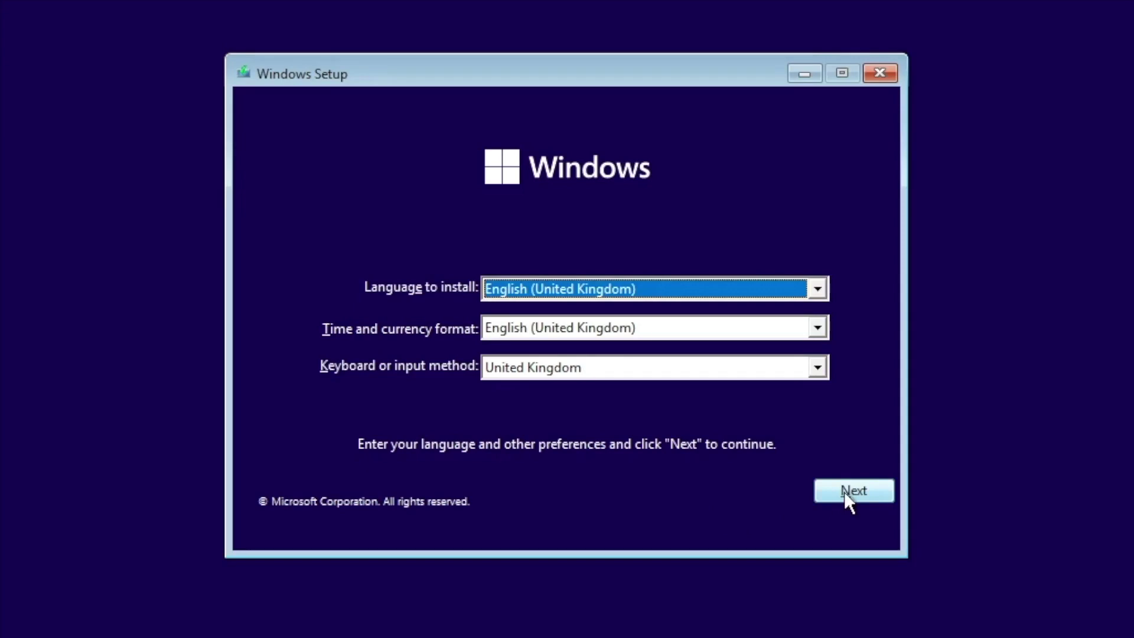
# Accept English (United Kingdom) language, time format and United Kingdom keyboard and continue.
pyautogui.click(845, 494)
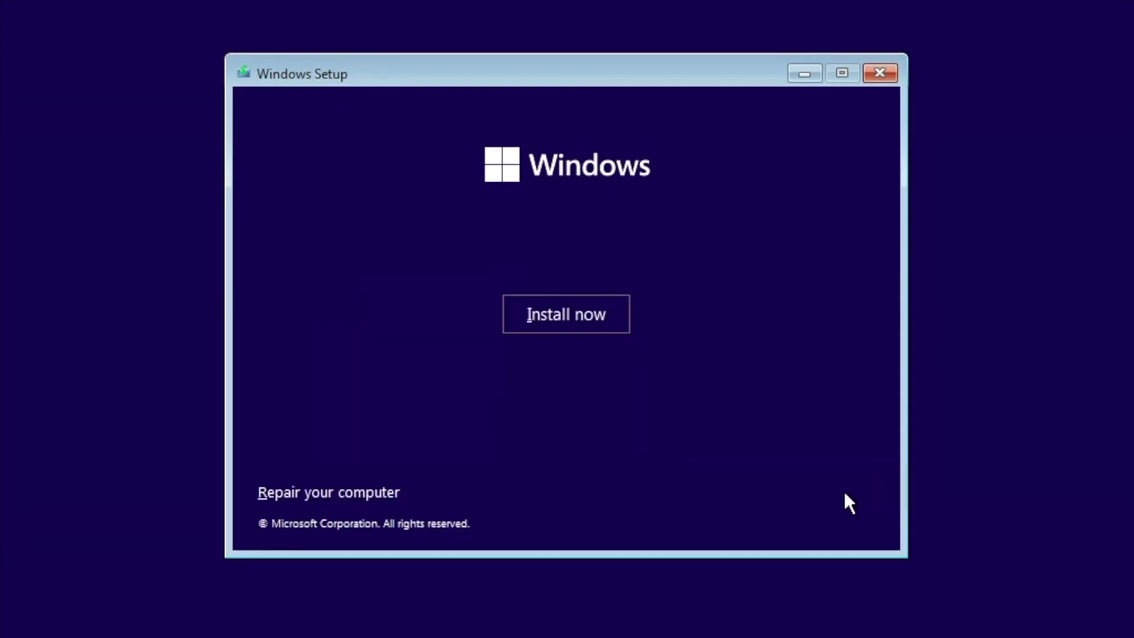
# Begin the install without a product key and select Windows 11 Pro.
pyautogui.click(573, 312)
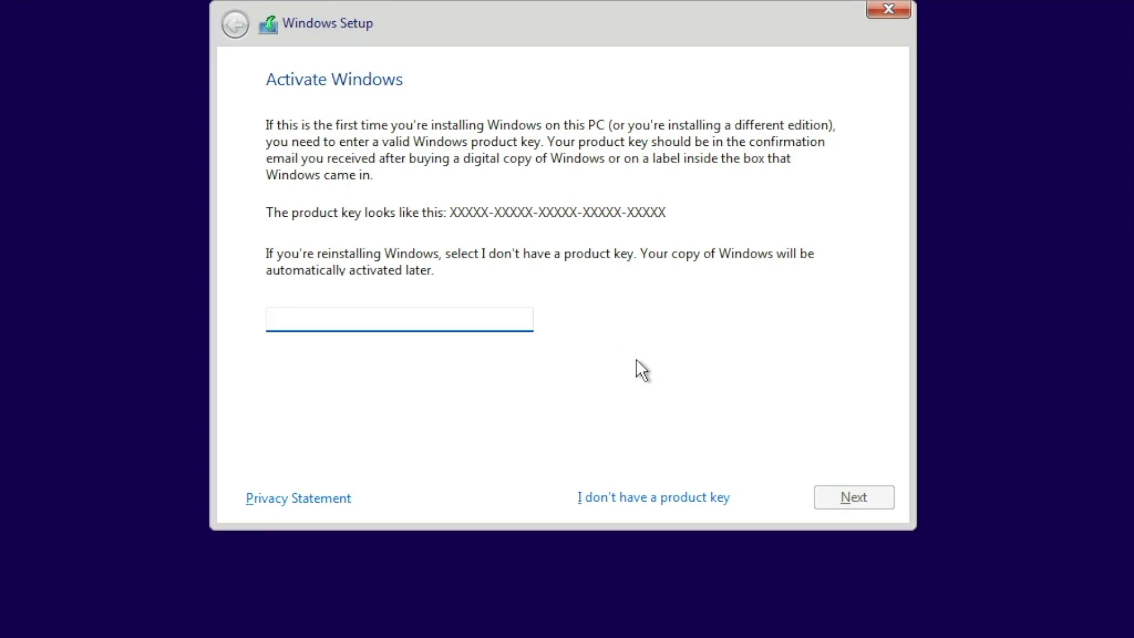
pyautogui.click(646, 500)
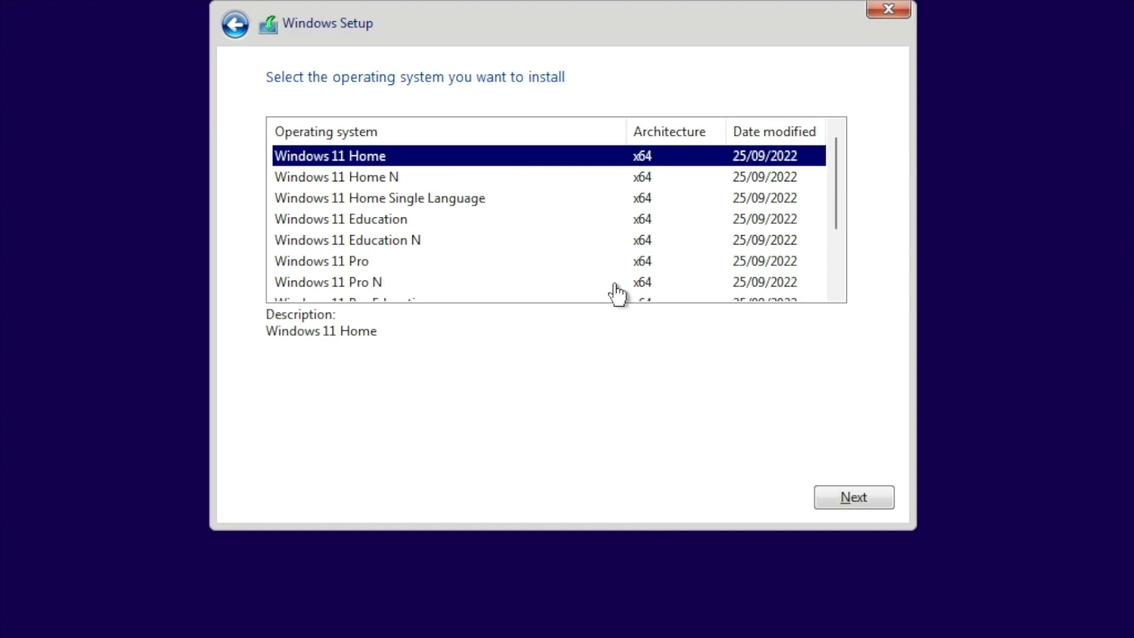
pyautogui.click(369, 263)
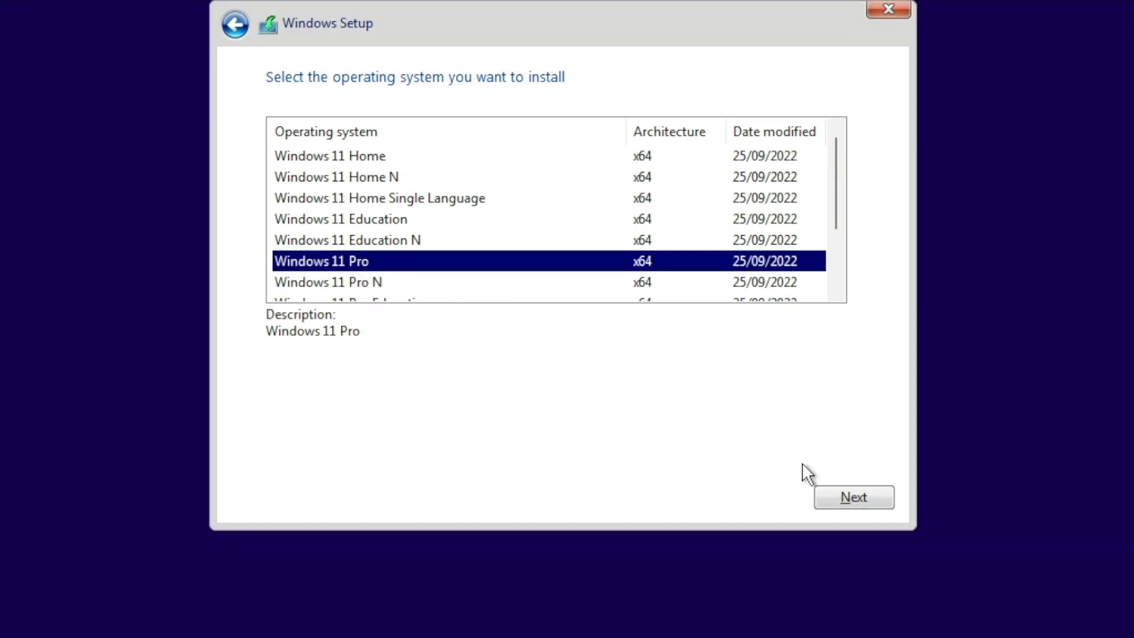
# Continue with Windows 11 Pro and accept the Microsoft Software Licence Terms.
pyautogui.click(870, 498)
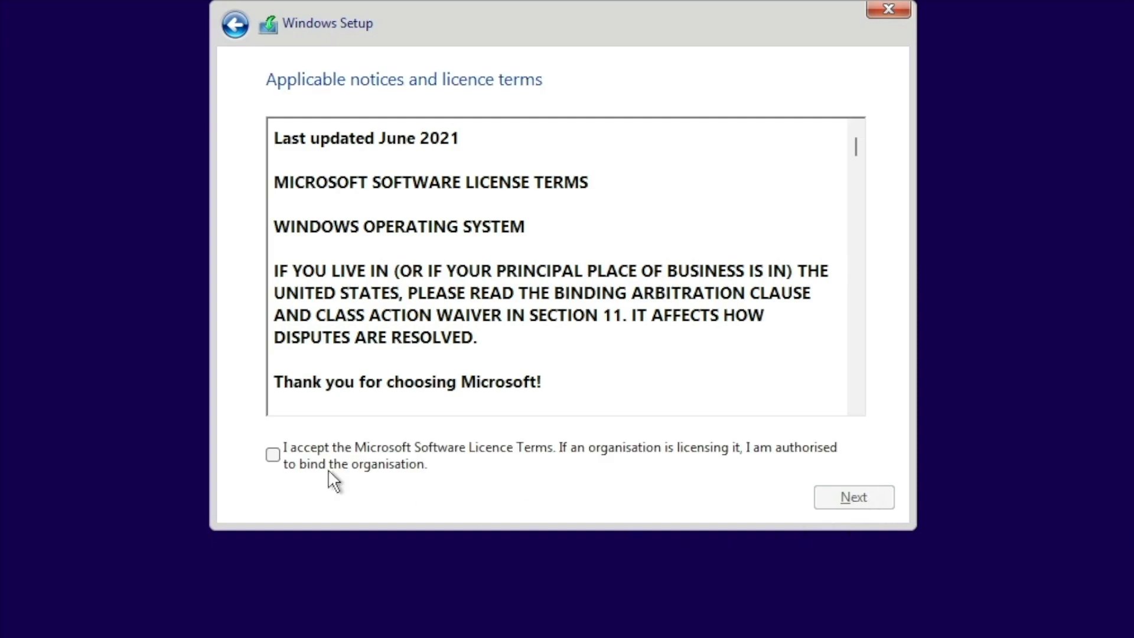
pyautogui.click(272, 456)
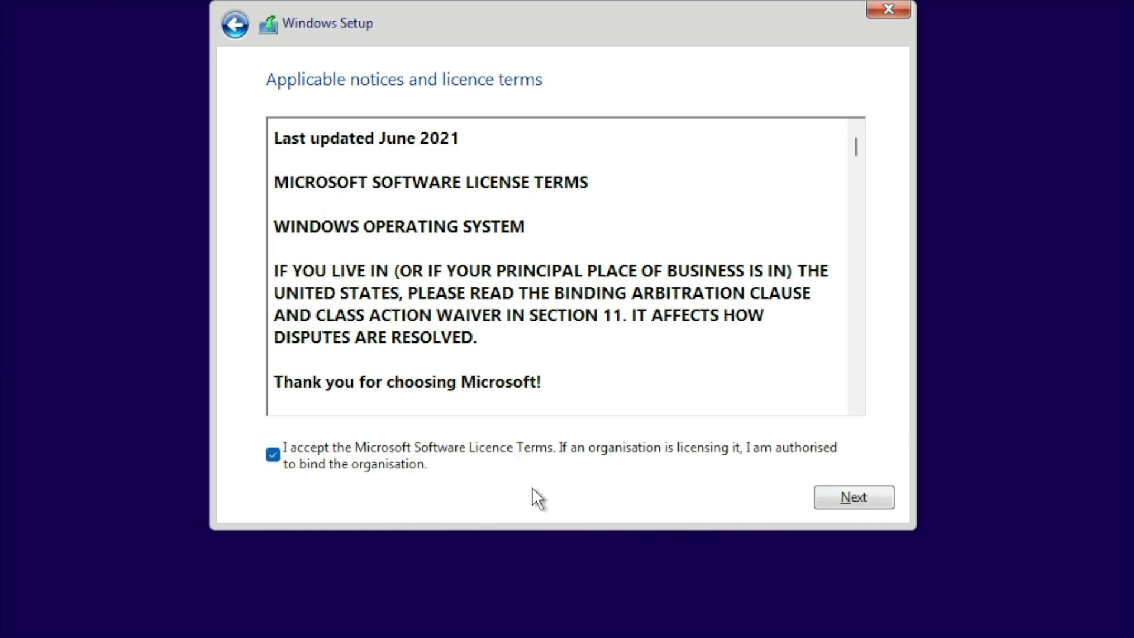
pyautogui.click(835, 506)
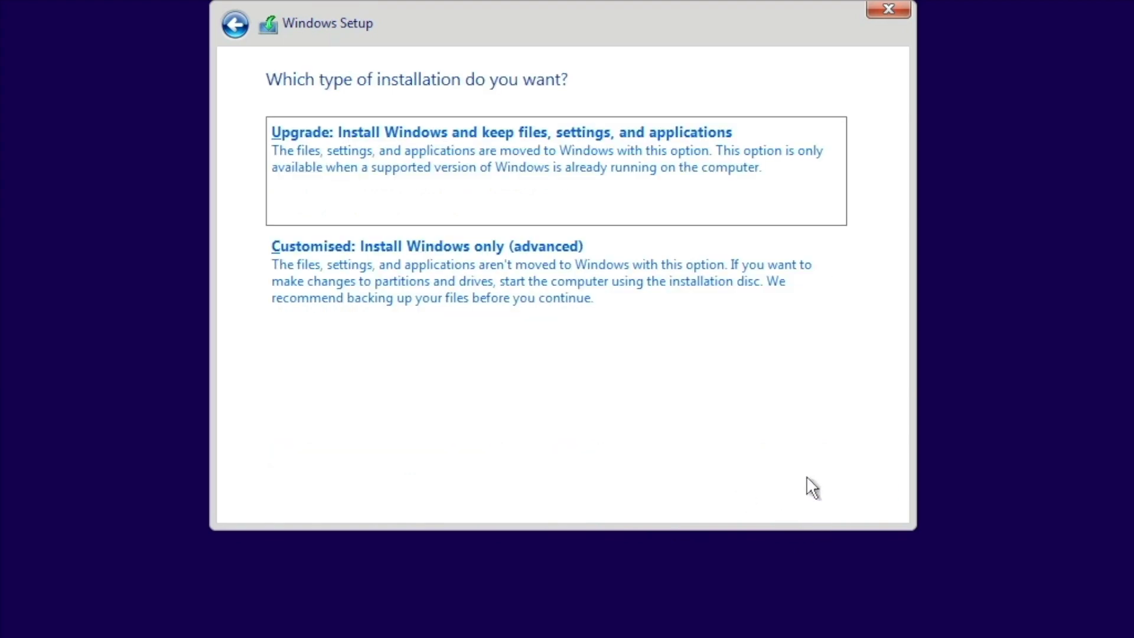
# Choose Customised: Install Windows only and install onto Drive 0 Unallocated Space.
pyautogui.click(665, 311)
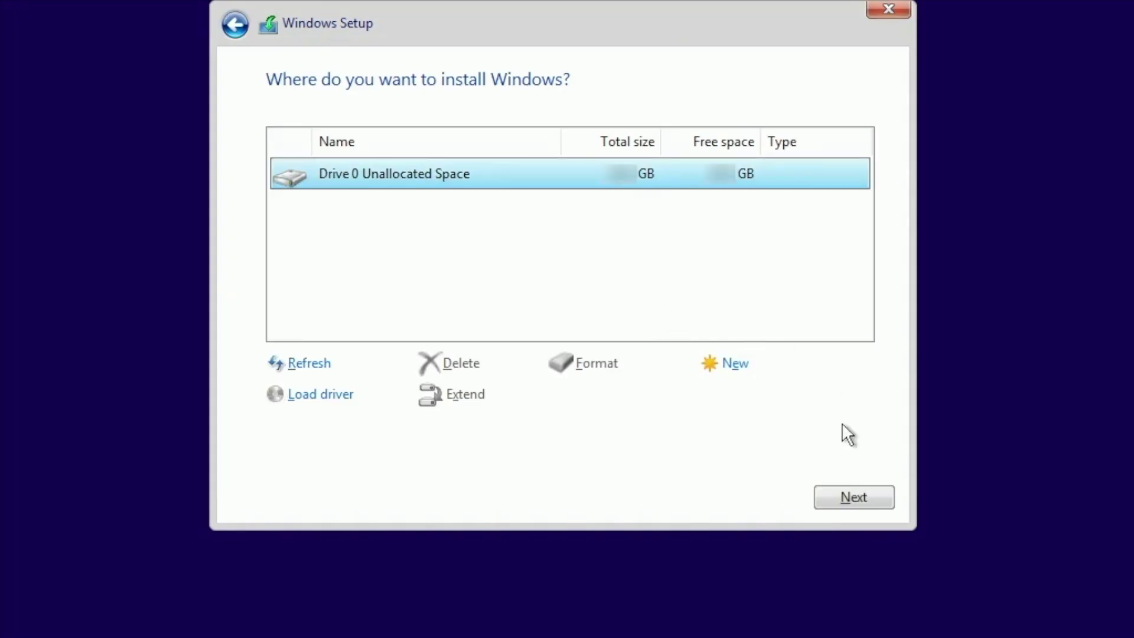
pyautogui.click(855, 507)
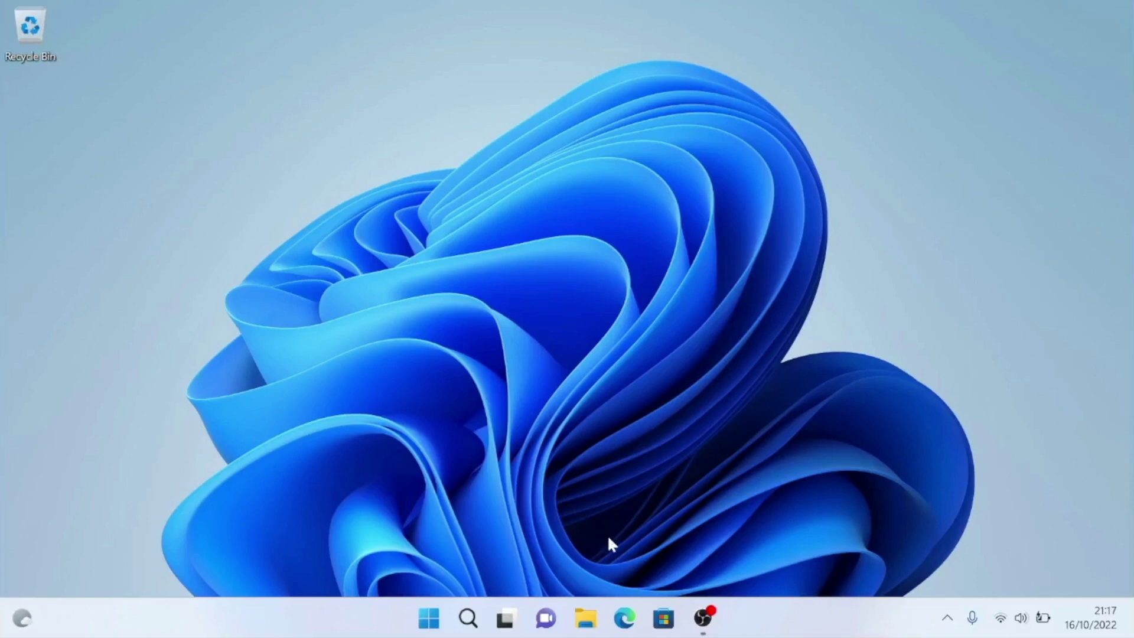
# In Edge, search Bing for 'framework laptop drivers 11th gen' to find Framework's 11th Gen driver page.
pyautogui.click(625, 618)
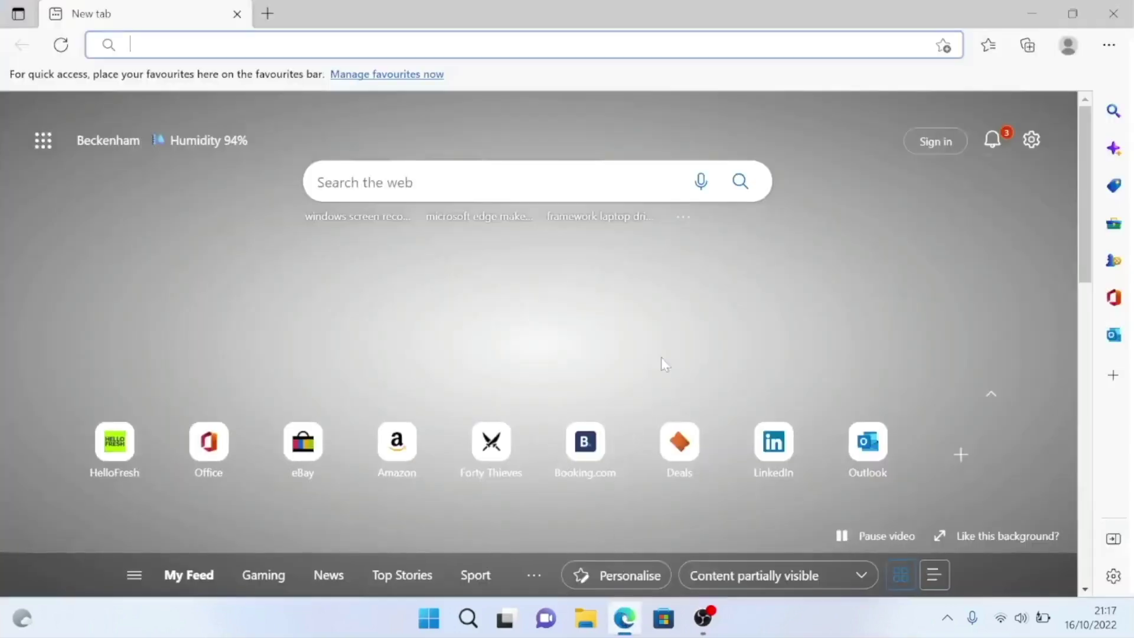
pyautogui.write('fr')
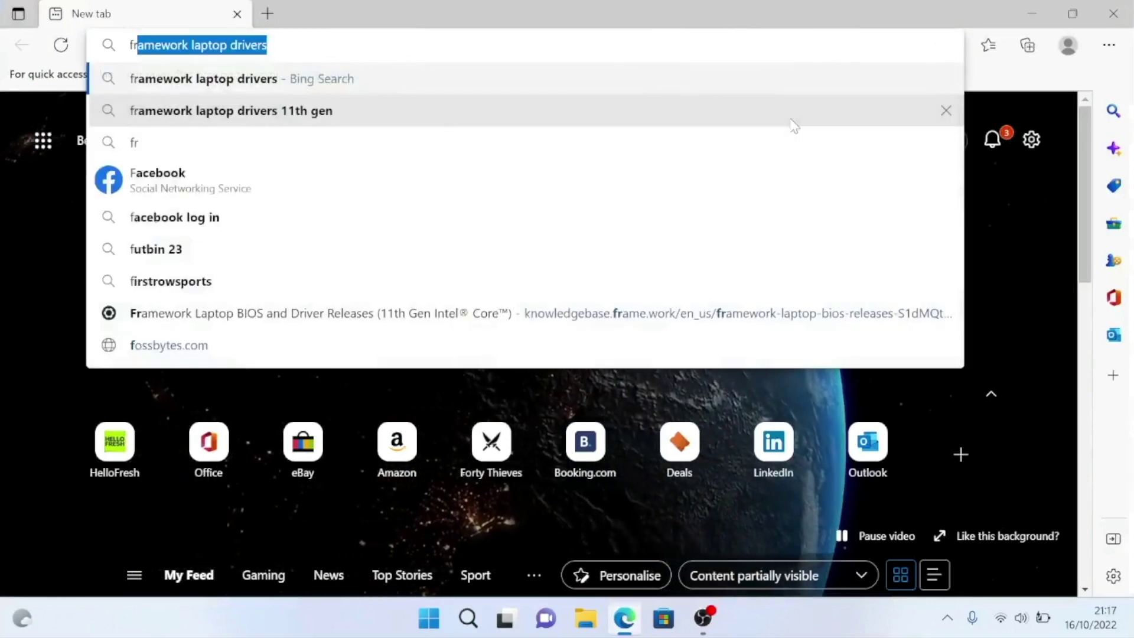
pyautogui.write('am')
pyautogui.press('Down')
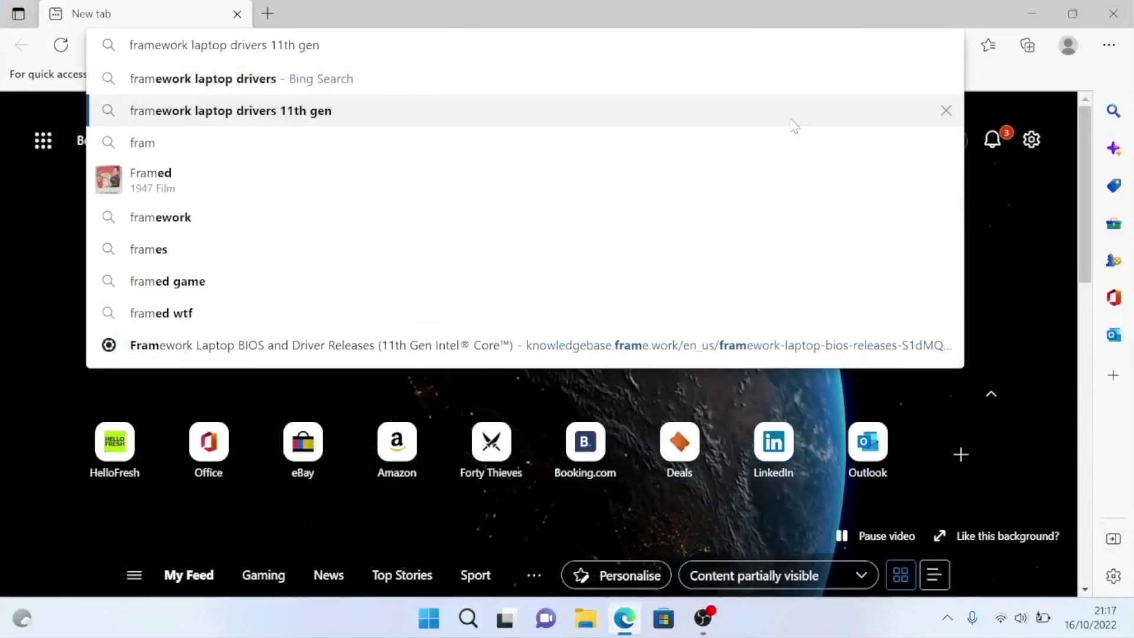
pyautogui.press('Return')
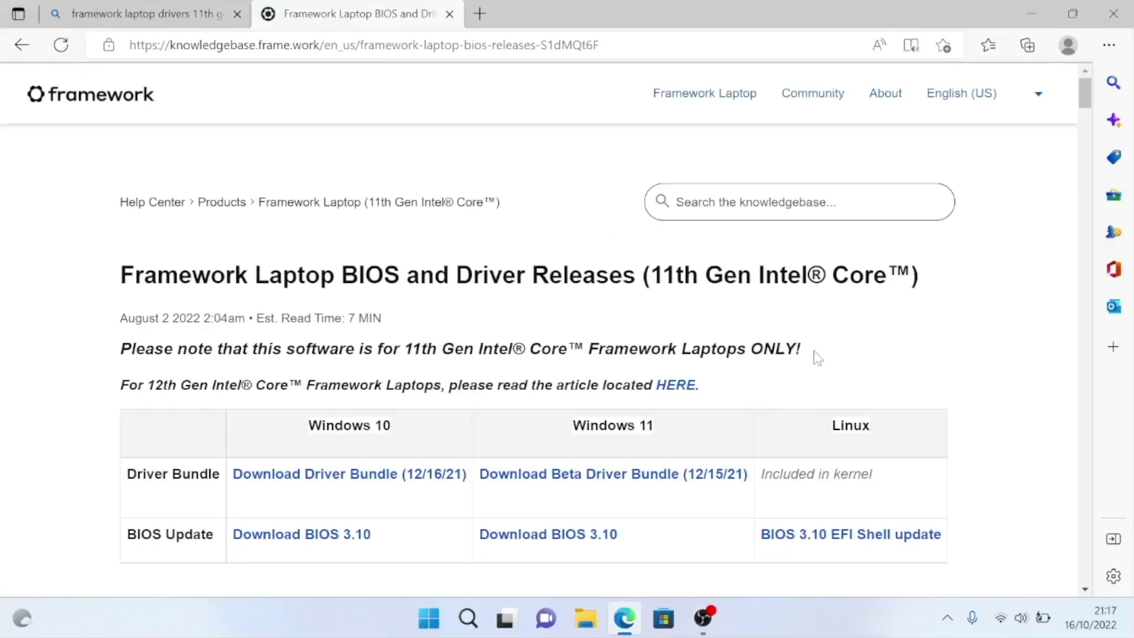
# Download the Windows 11 beta driver bundle and BIOS 3.10, then close Edge.
pyautogui.click(707, 481)
pyautogui.click(609, 537)
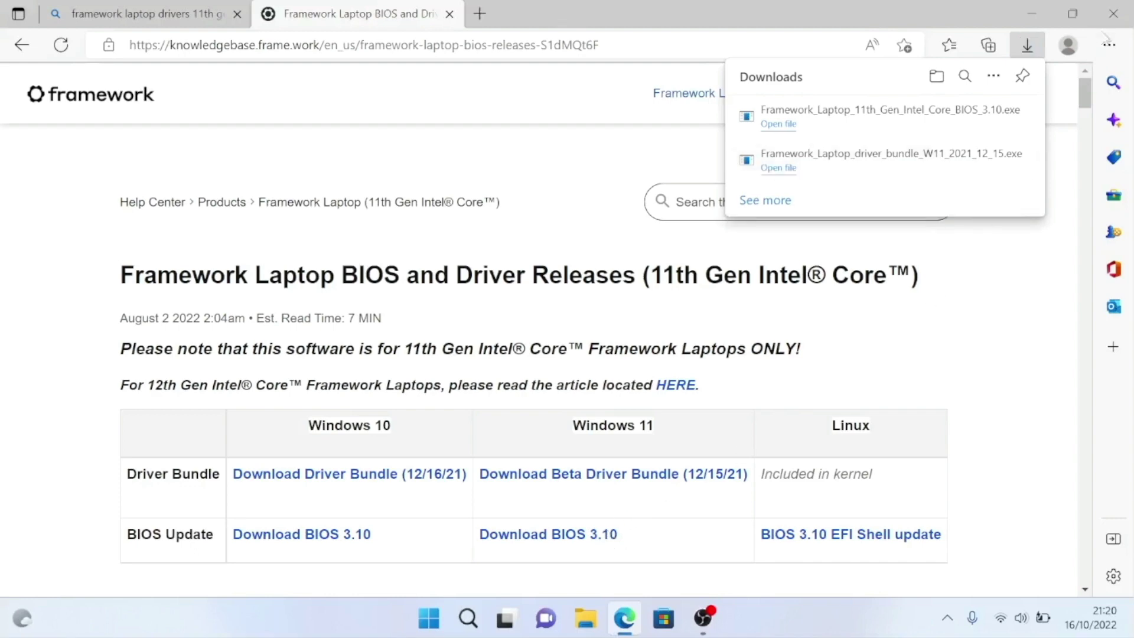
pyautogui.click(1113, 15)
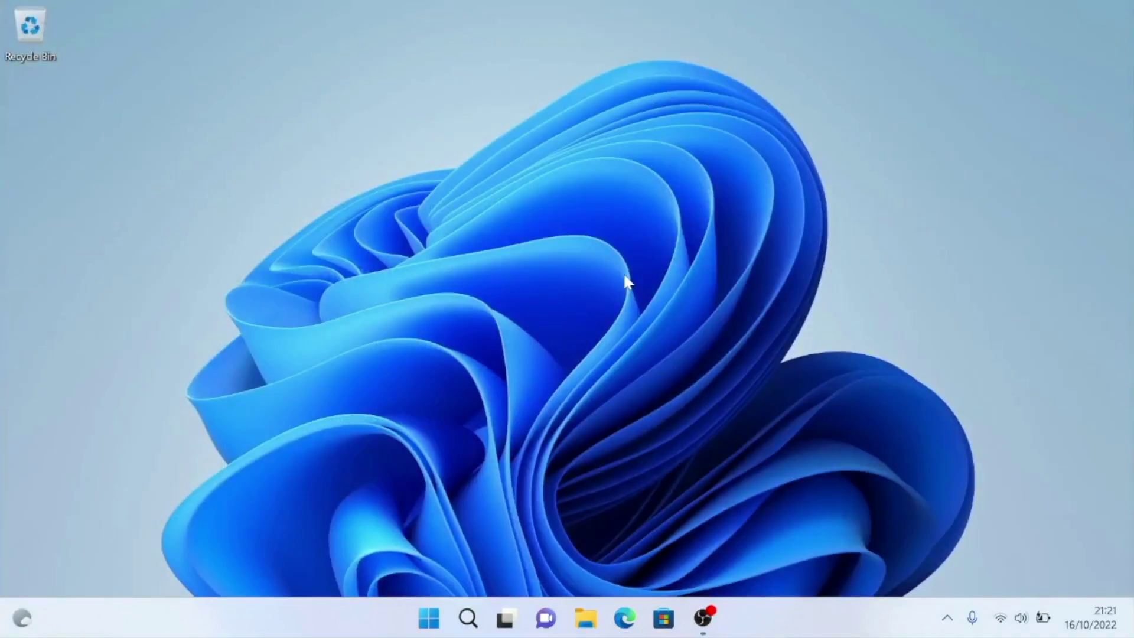
# Run the Framework_Laptop_driver_bundle installer from the Downloads folder in File Explorer.
pyautogui.click(591, 619)
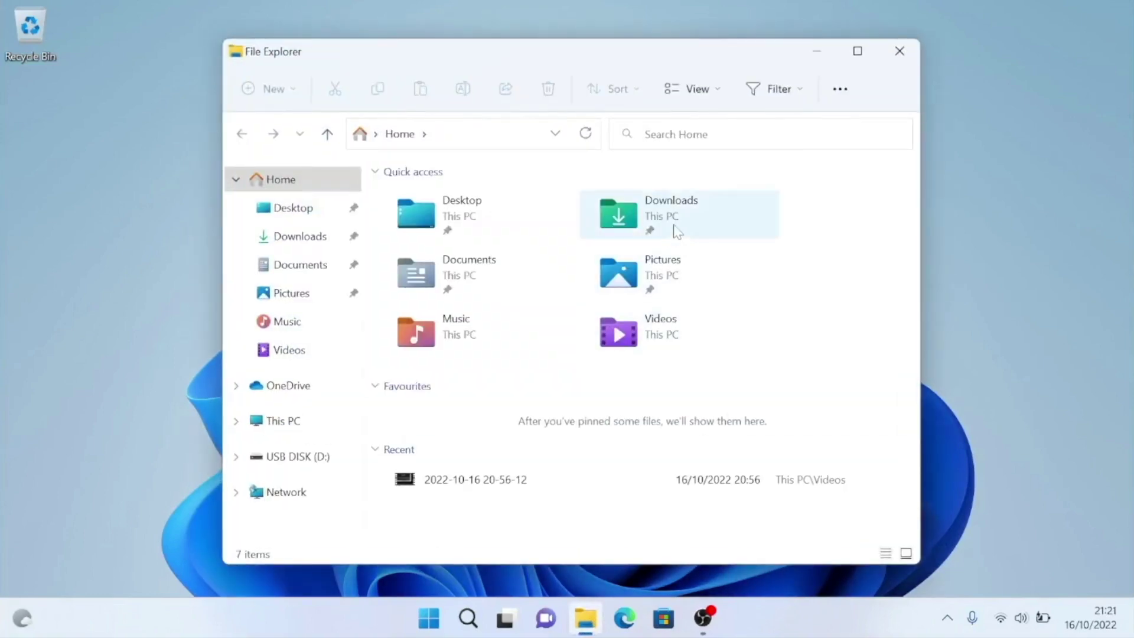
pyautogui.doubleClick(675, 231)
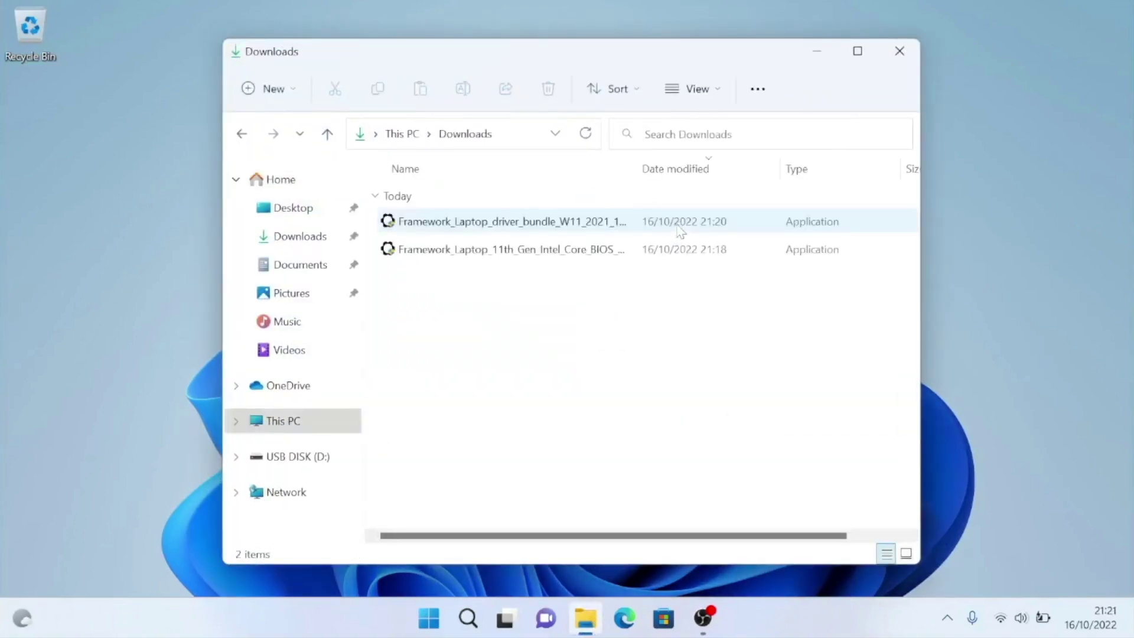
pyautogui.doubleClick(876, 223)
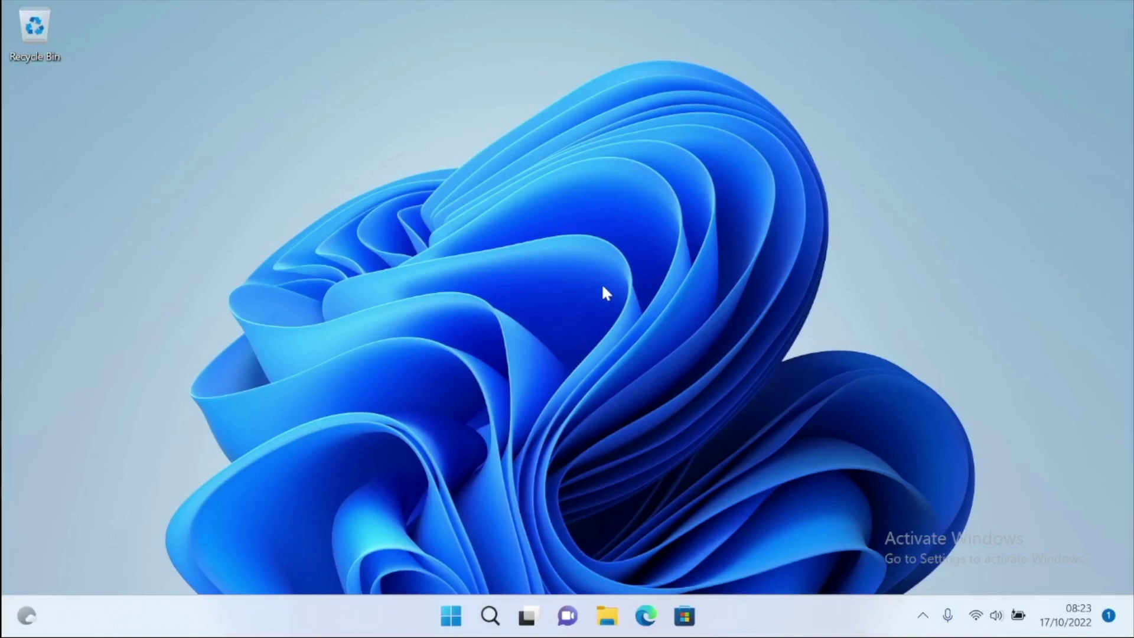
# Select the Framework_Laptop_11th_Gen_Intel_Core_BIOS installer in the Downloads folder.
pyautogui.click(607, 618)
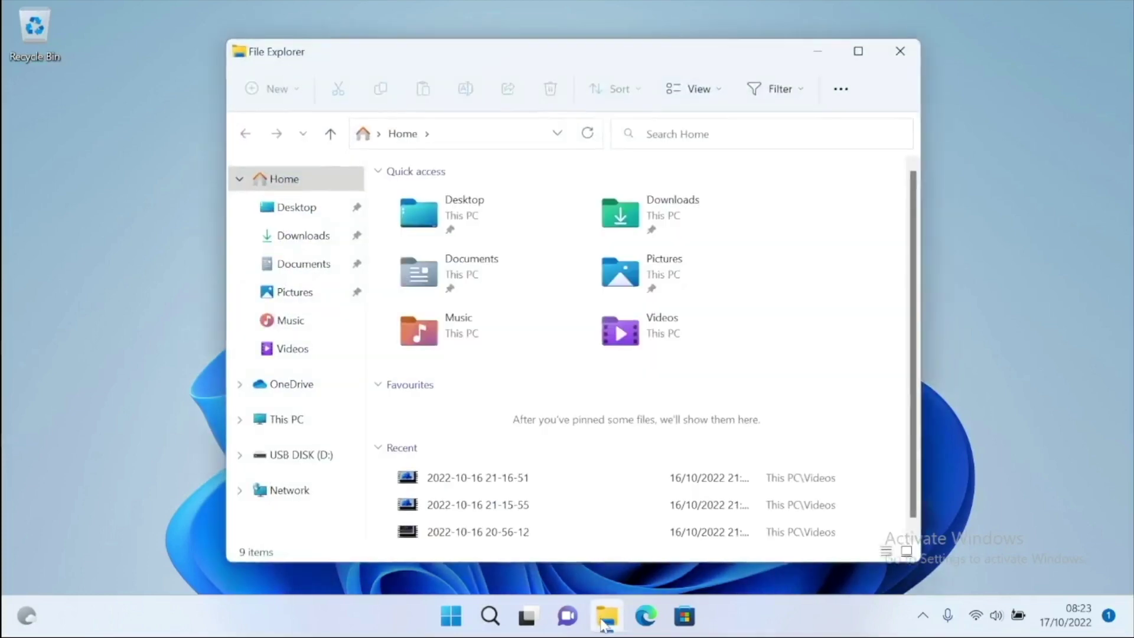
pyautogui.doubleClick(696, 232)
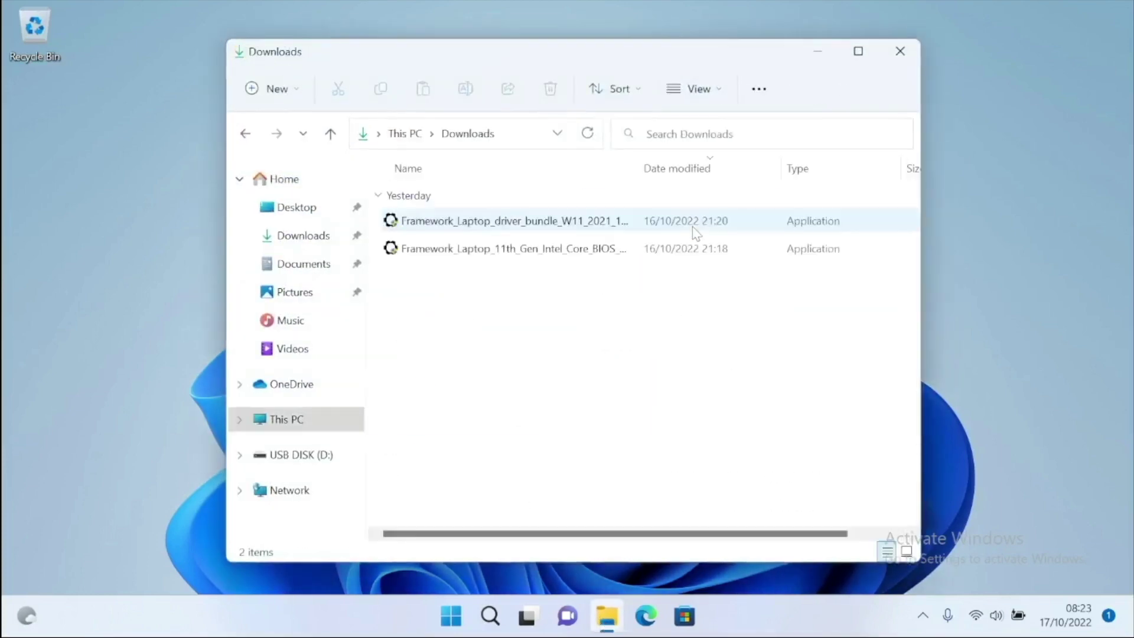
pyautogui.click(592, 253)
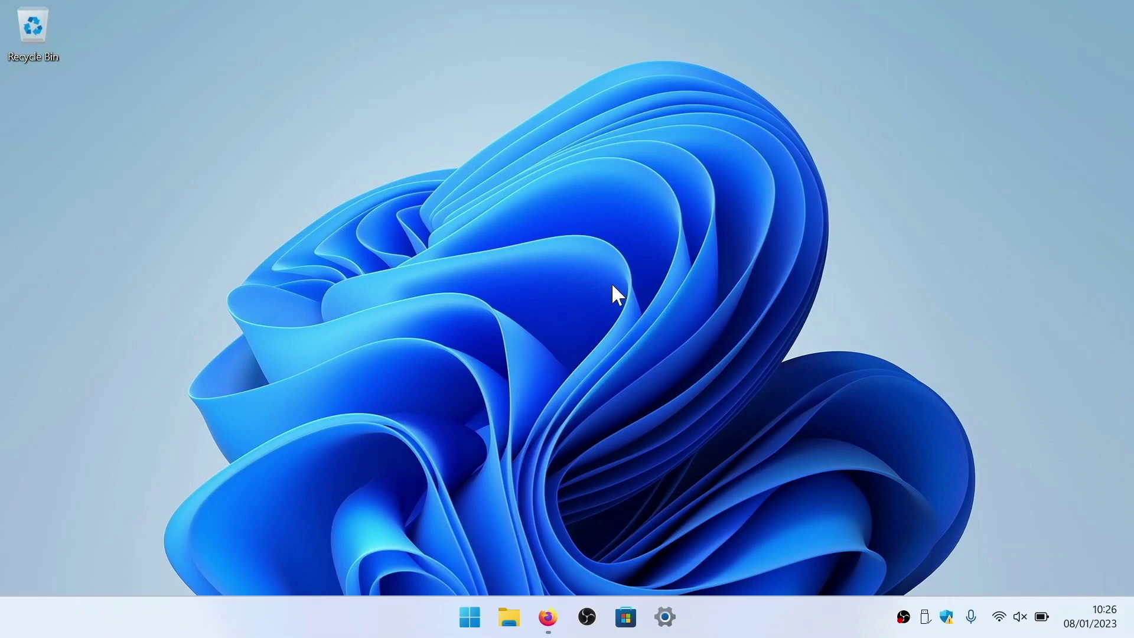
# In Firefox, open the download options for Intel Wi-Fi driver 22.190.0 for Windows 10 and 11.
pyautogui.click(548, 618)
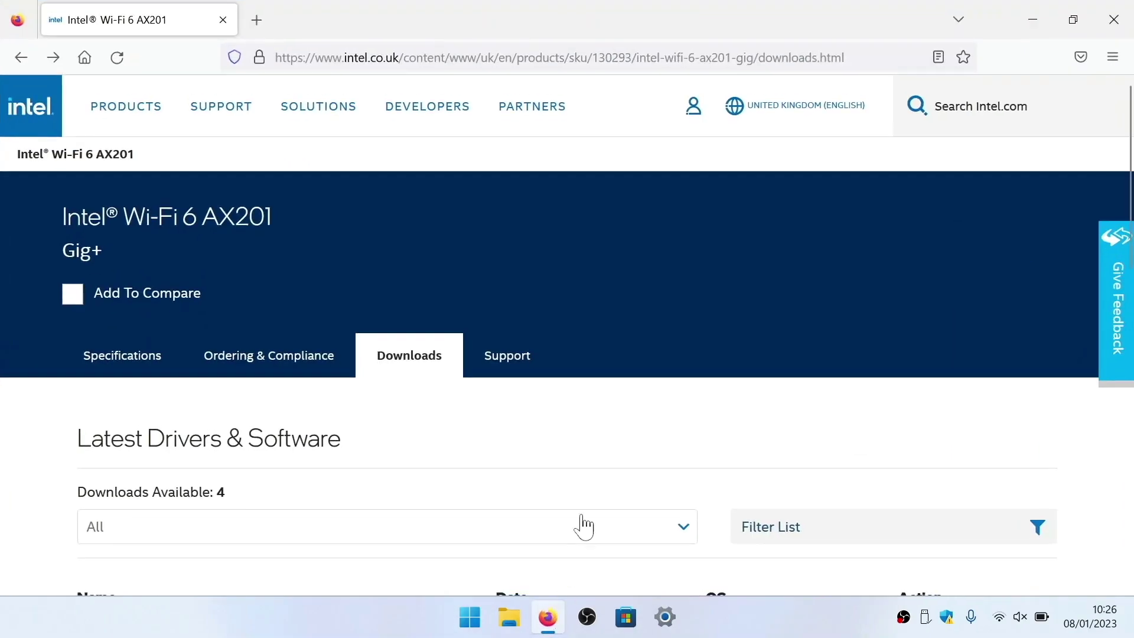
pyautogui.scroll(-4, 645, 295)
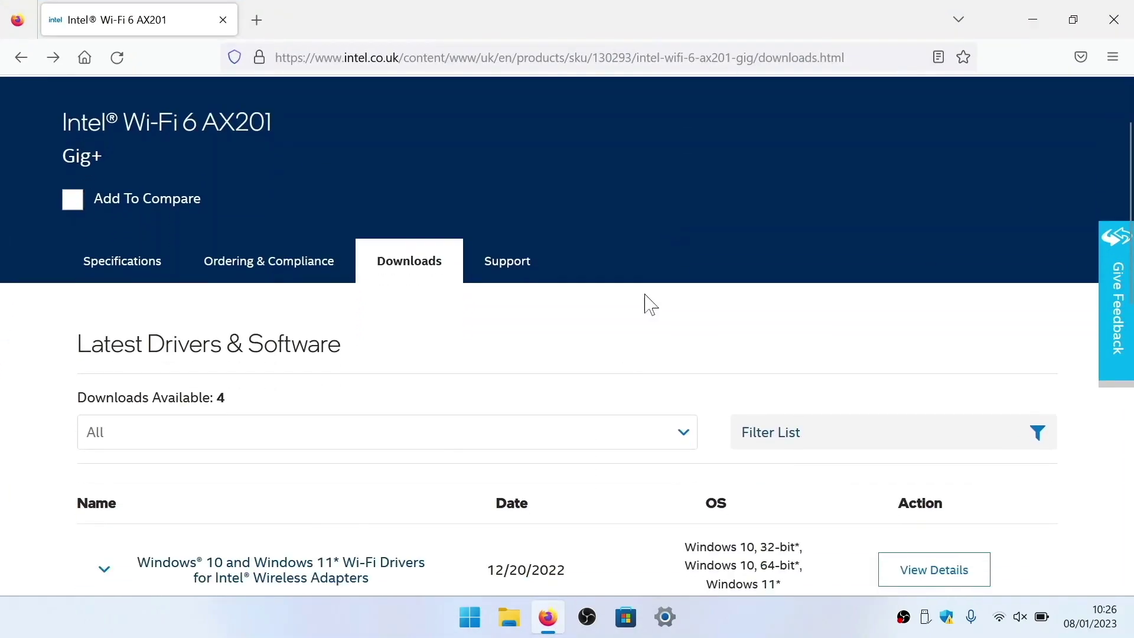
pyautogui.scroll(-1, 649, 305)
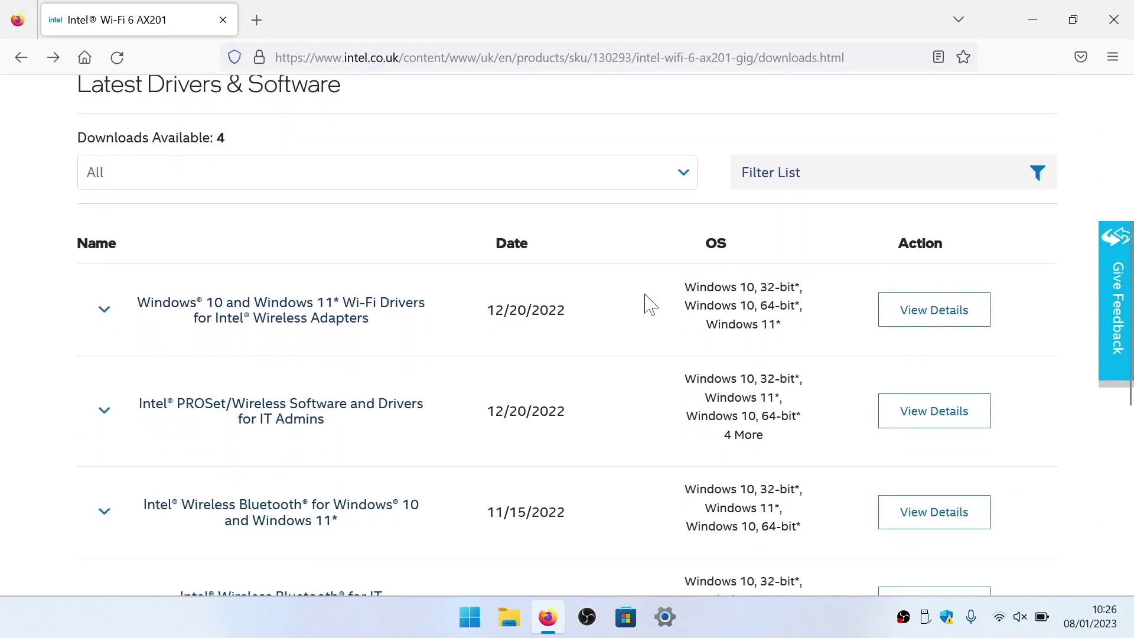
pyautogui.click(104, 311)
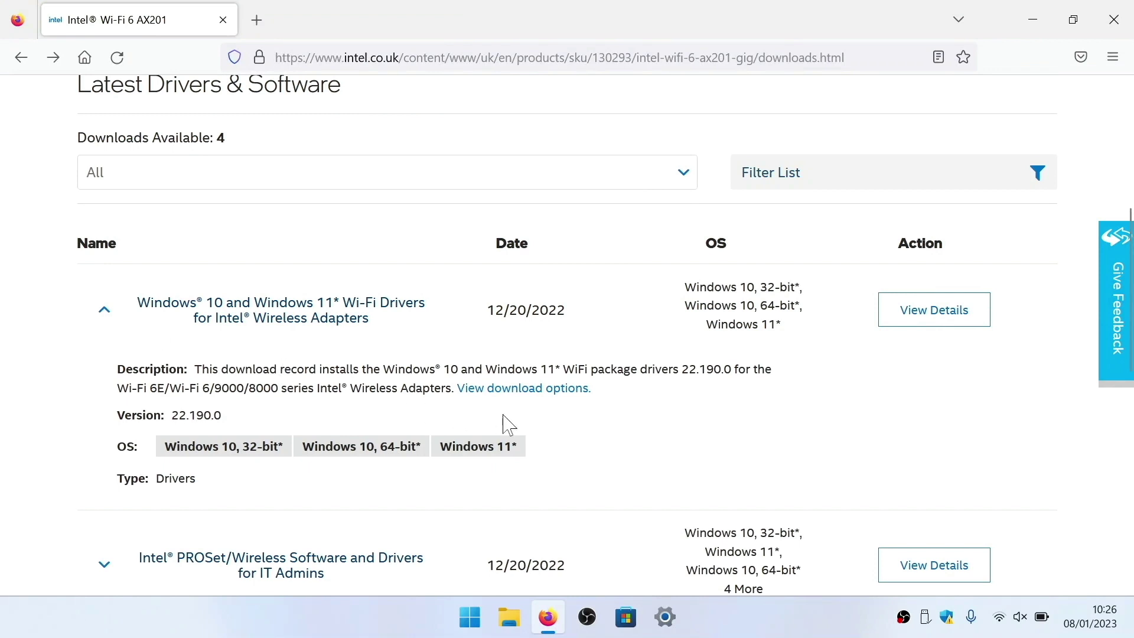
pyautogui.click(582, 390)
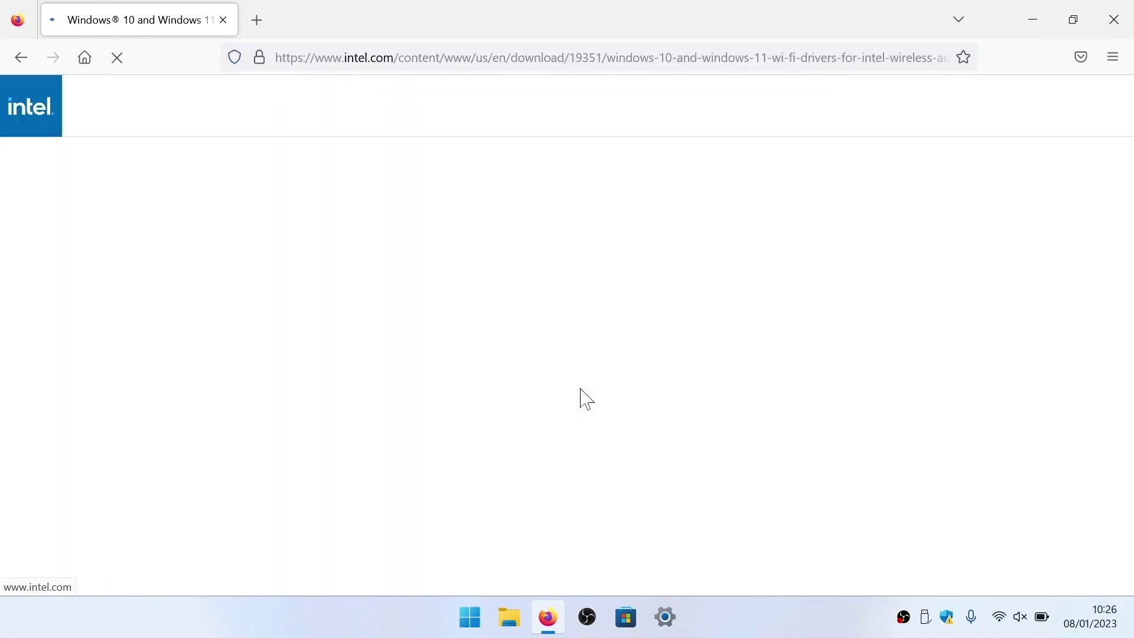
pyautogui.scroll(-2, 580, 389)
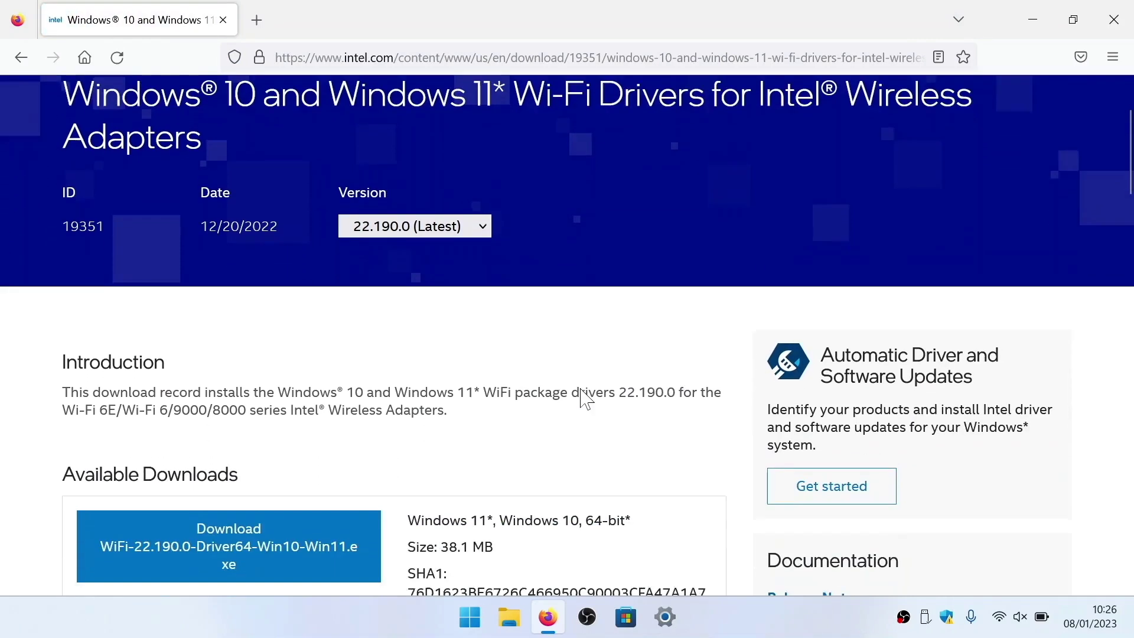
pyautogui.scroll(-1, 579, 386)
pyautogui.scroll(-1, 547, 461)
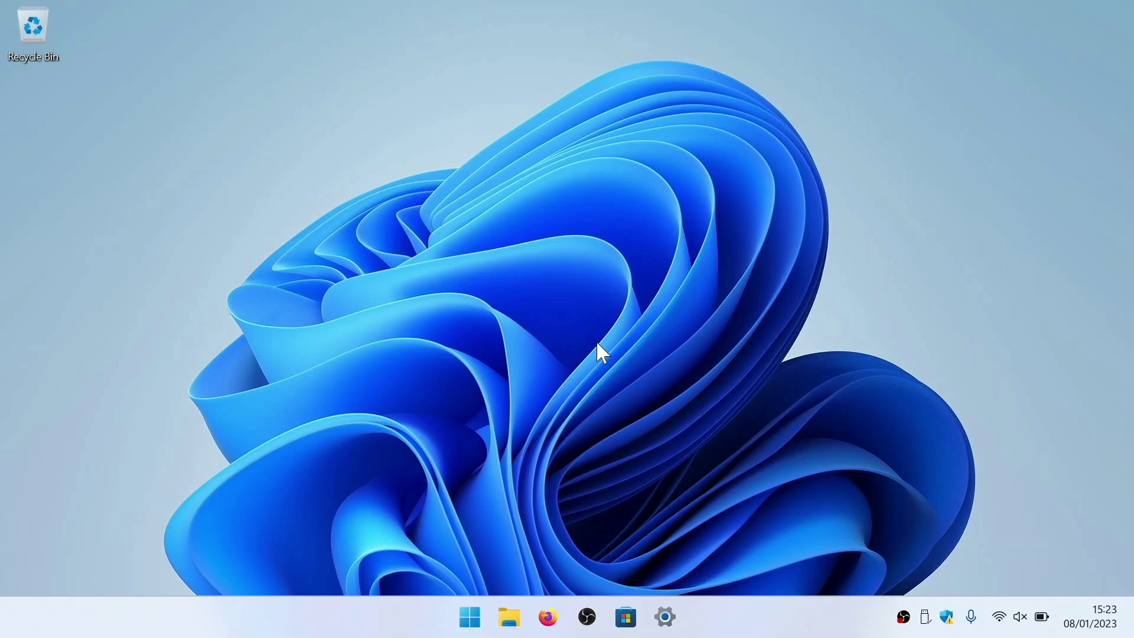
# Open Control Panel from Start search and go to System and Security's Power Options.
pyautogui.click(474, 616)
pyautogui.write('control')
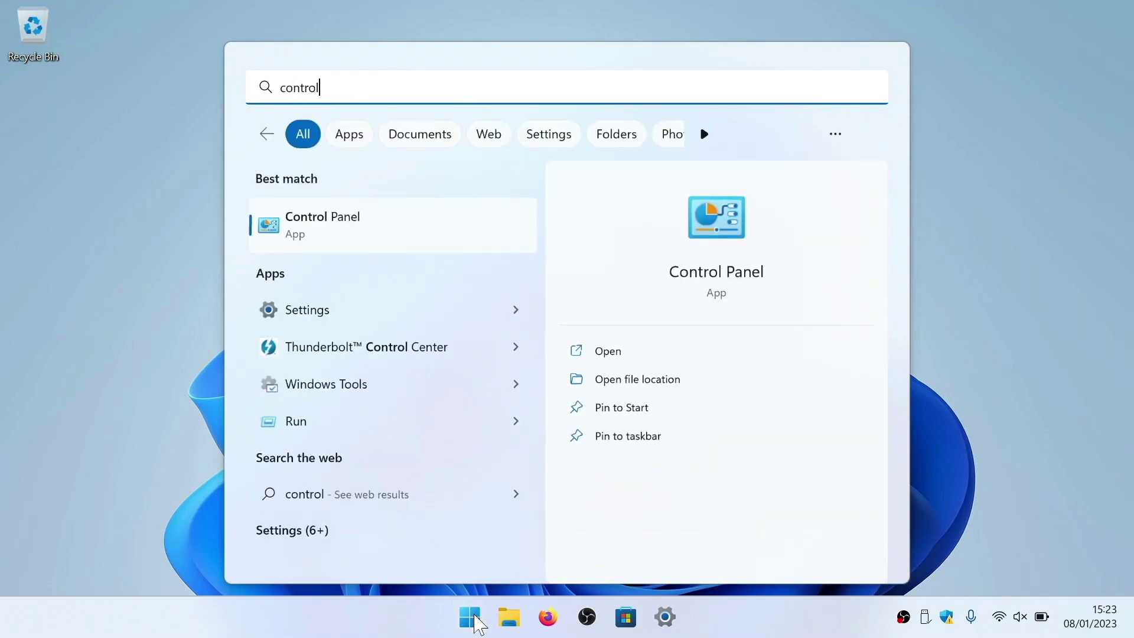
pyautogui.write(' panel')
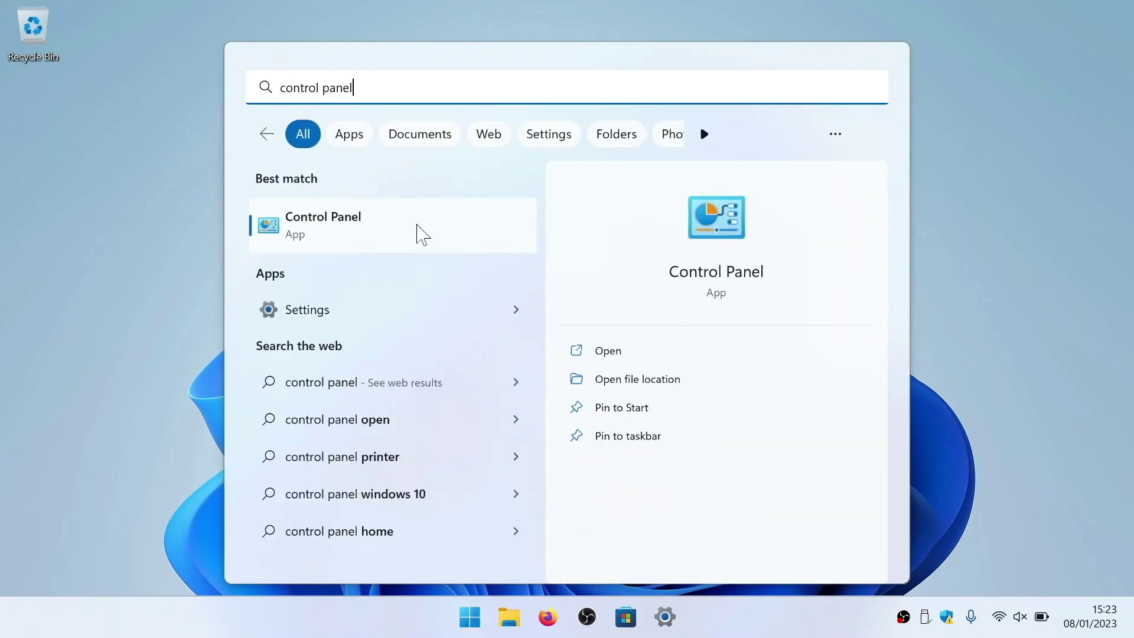
pyautogui.click(423, 235)
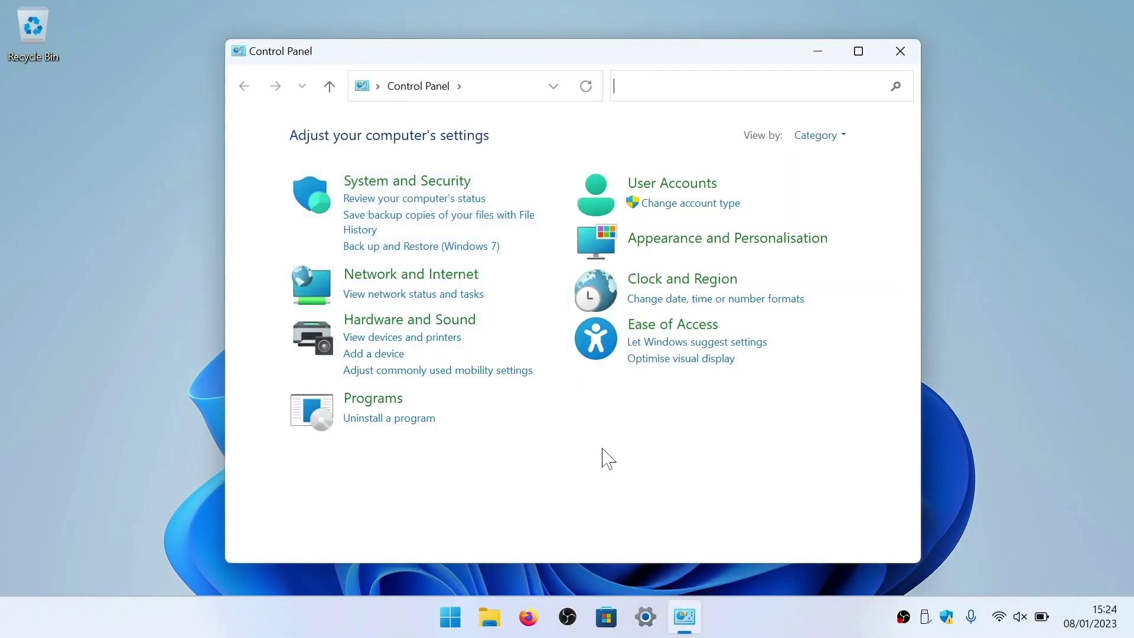
pyautogui.click(403, 182)
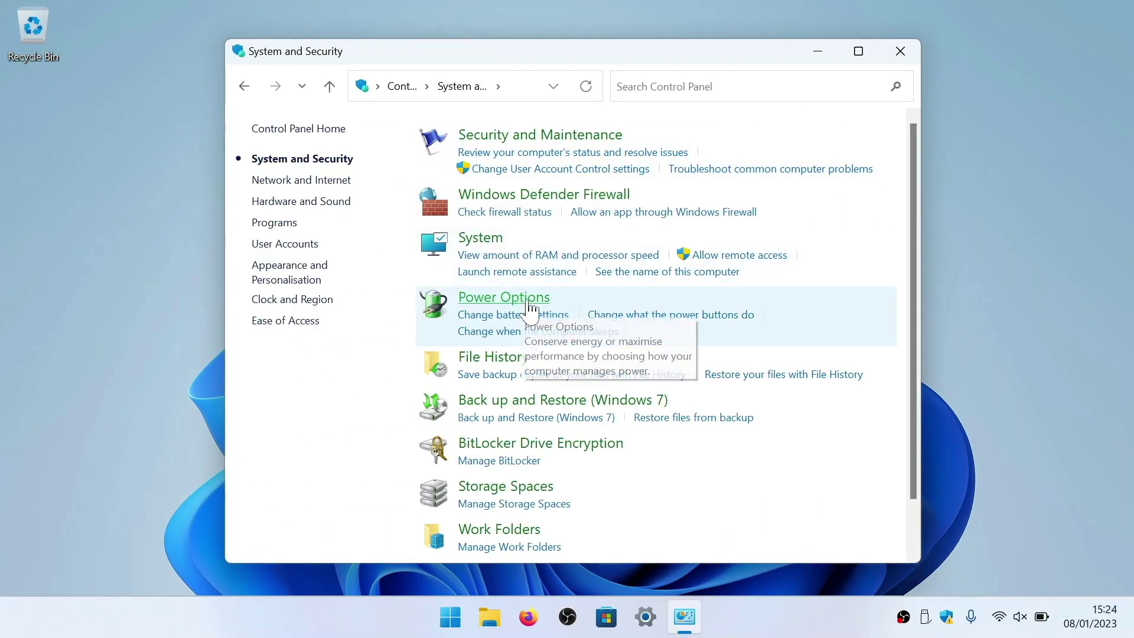
pyautogui.click(536, 300)
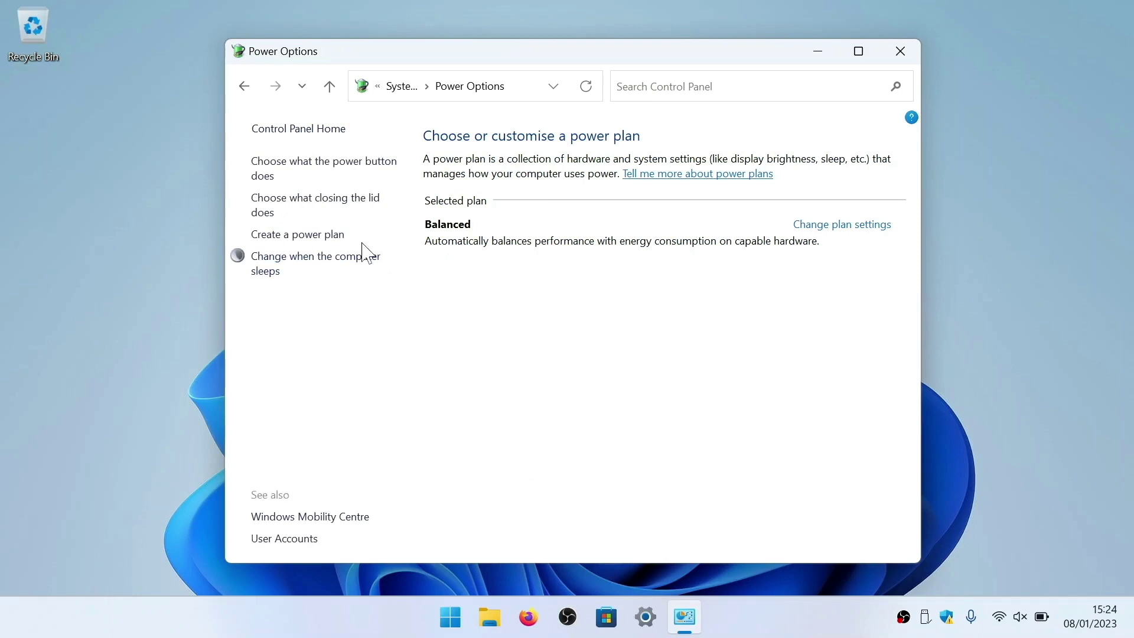
# Untick fast start-up in the power button settings, save the change and close Control Panel.
pyautogui.click(372, 185)
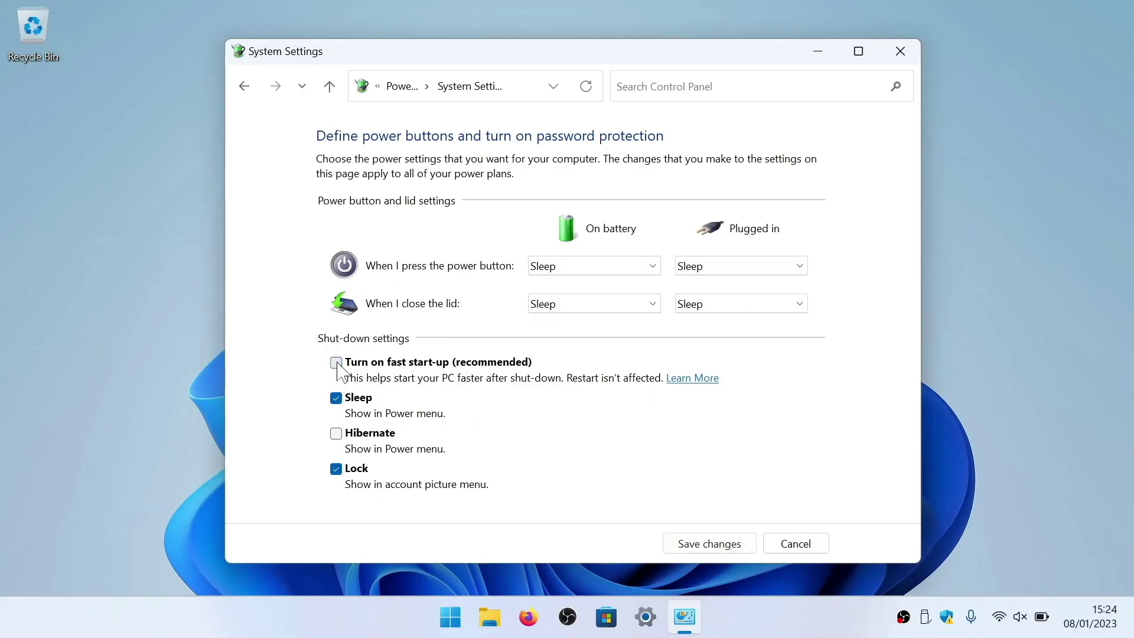
pyautogui.click(692, 542)
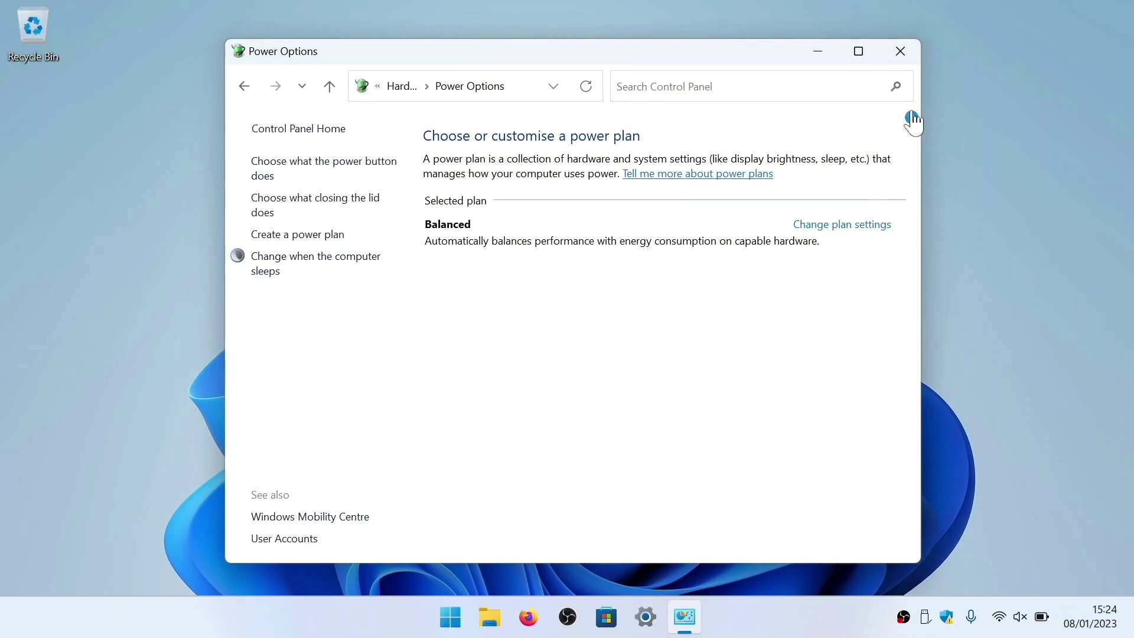
pyautogui.click(907, 57)
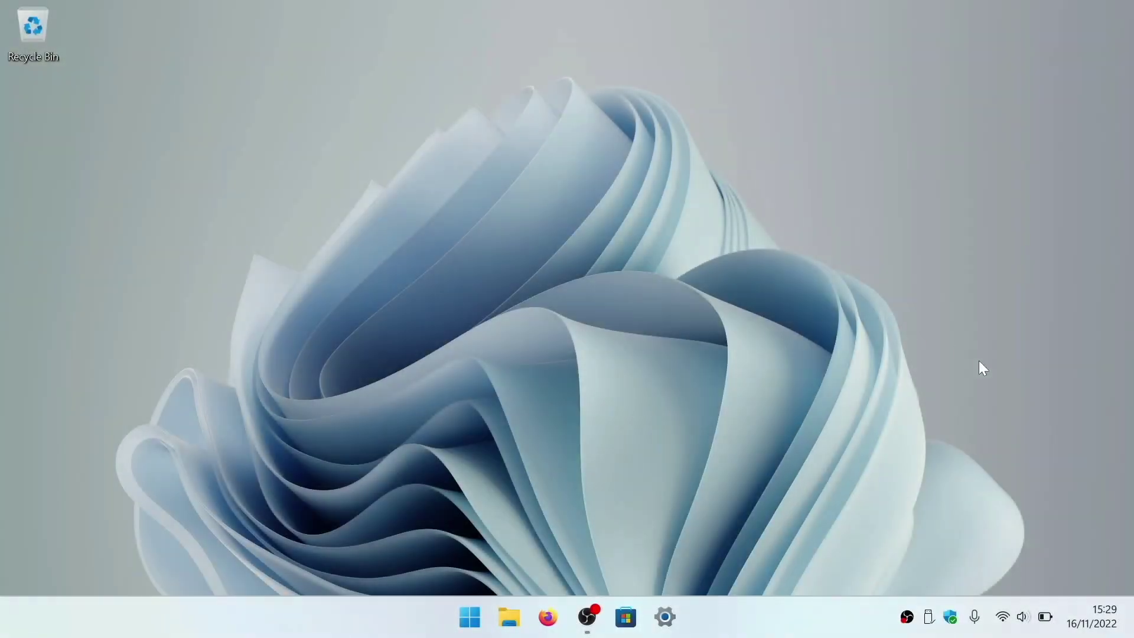
# Turn on the Battery saver tile in Quick Settings and dismiss the panel.
pyautogui.click(1045, 618)
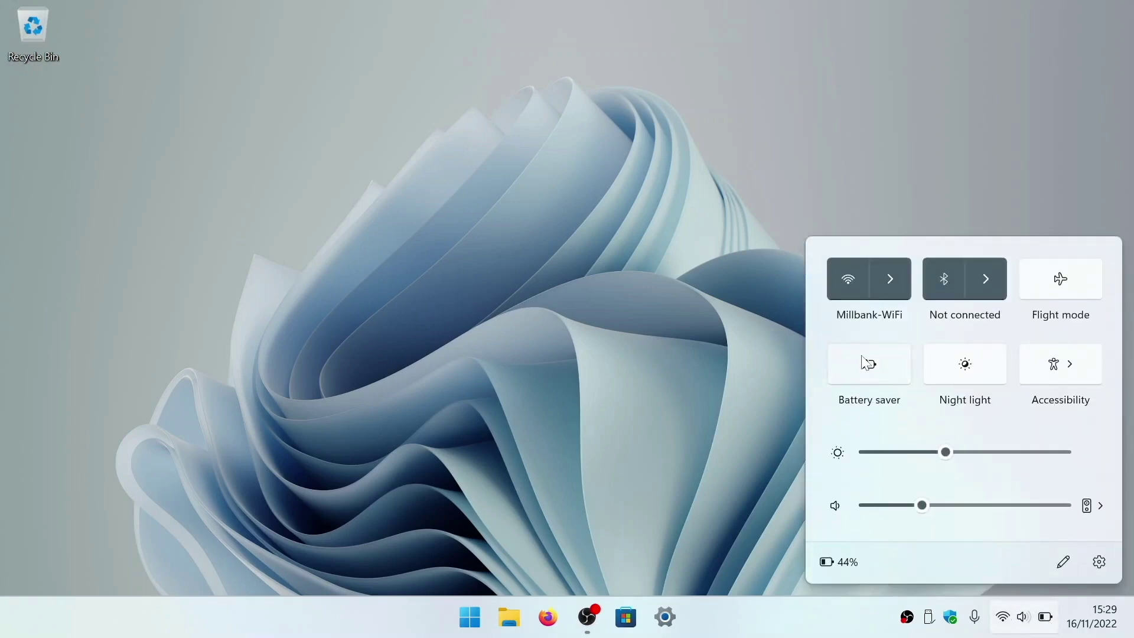
pyautogui.click(881, 363)
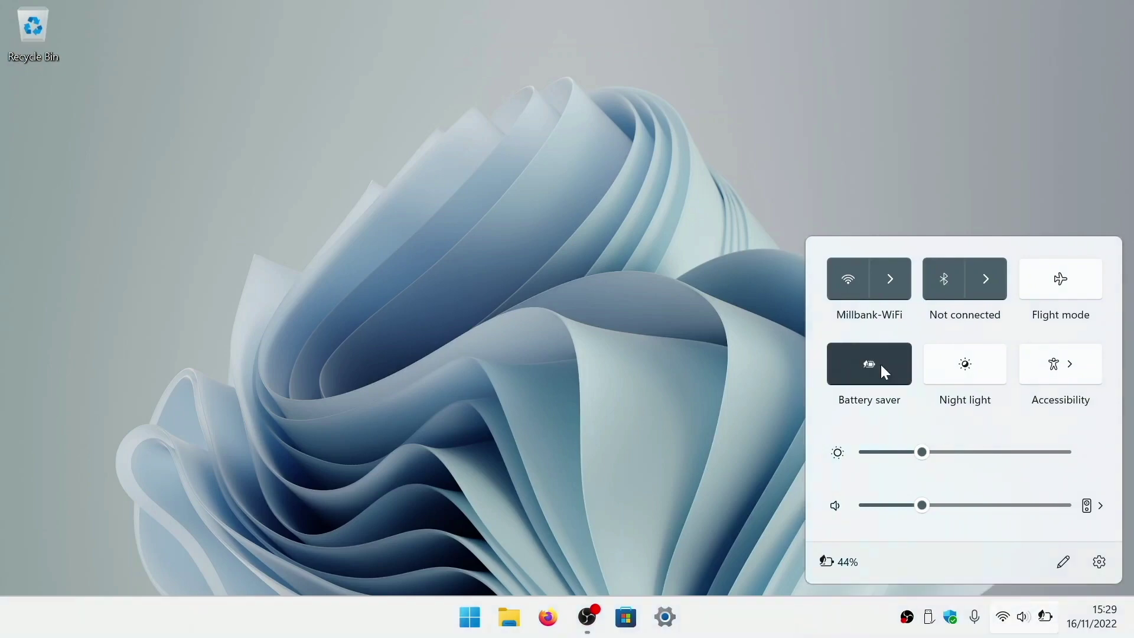
pyautogui.click(581, 291)
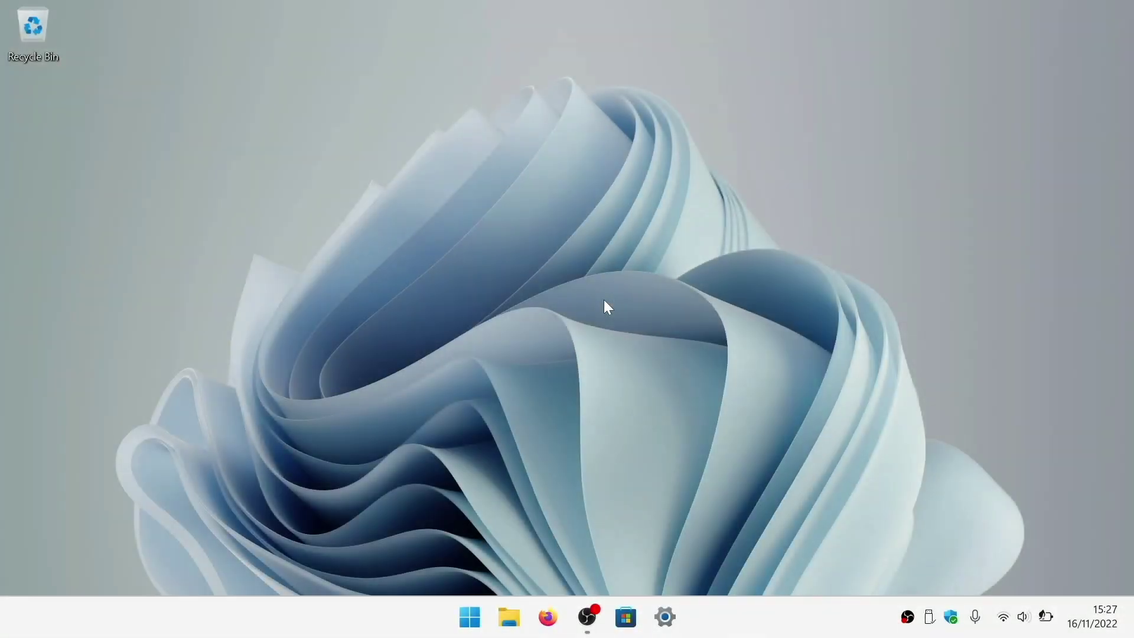
pyautogui.click(479, 616)
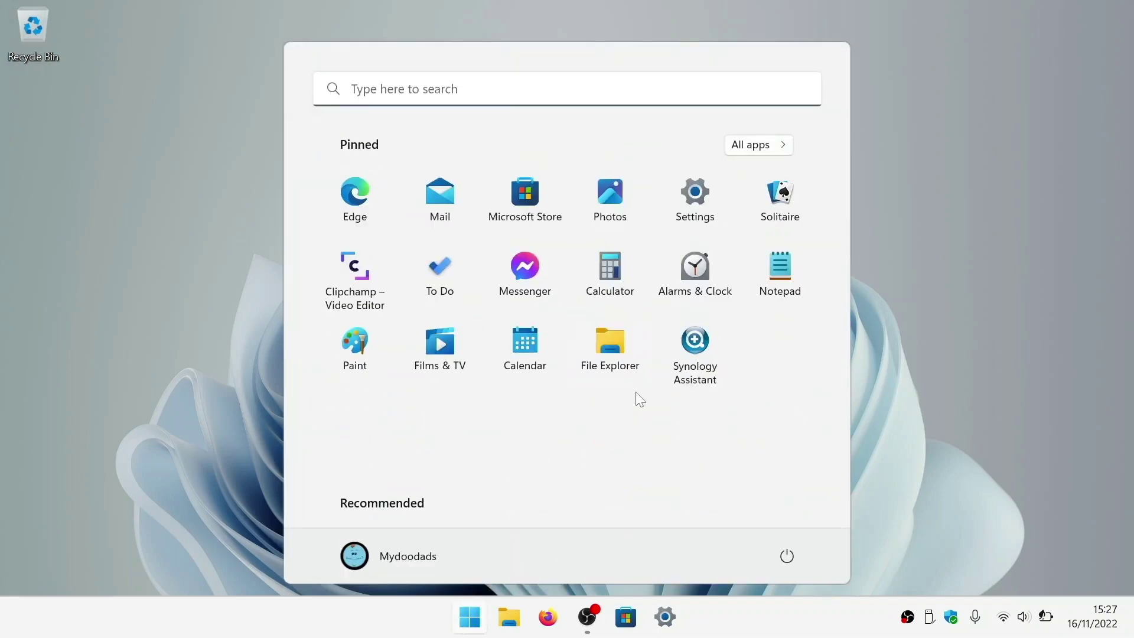
pyautogui.click(696, 204)
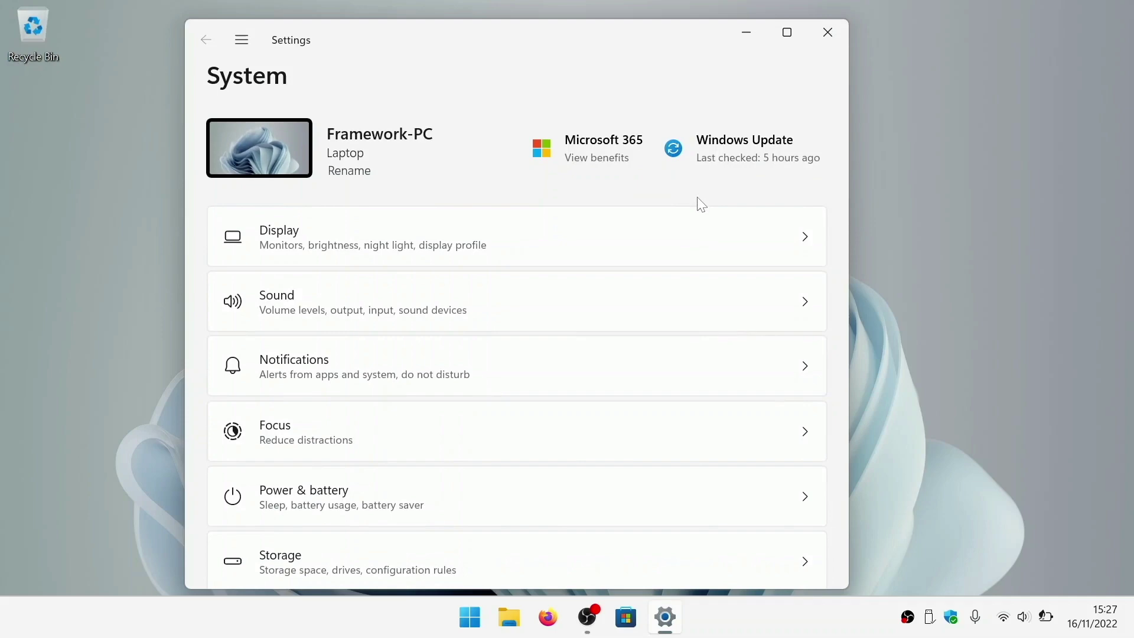
pyautogui.scroll(-8, 783, 313)
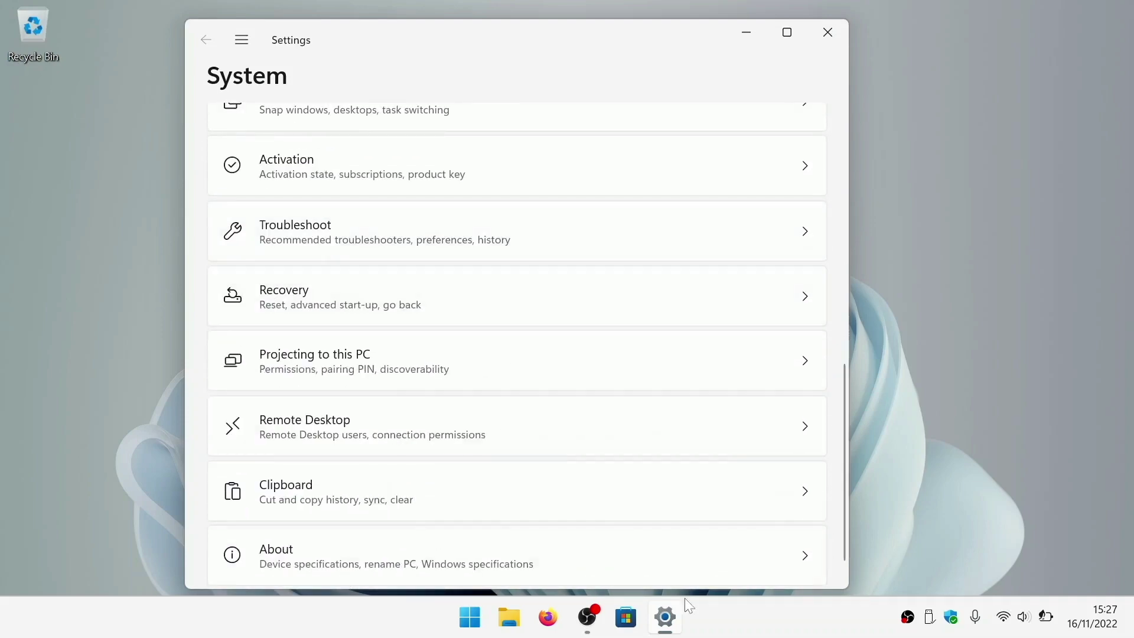
pyautogui.click(673, 560)
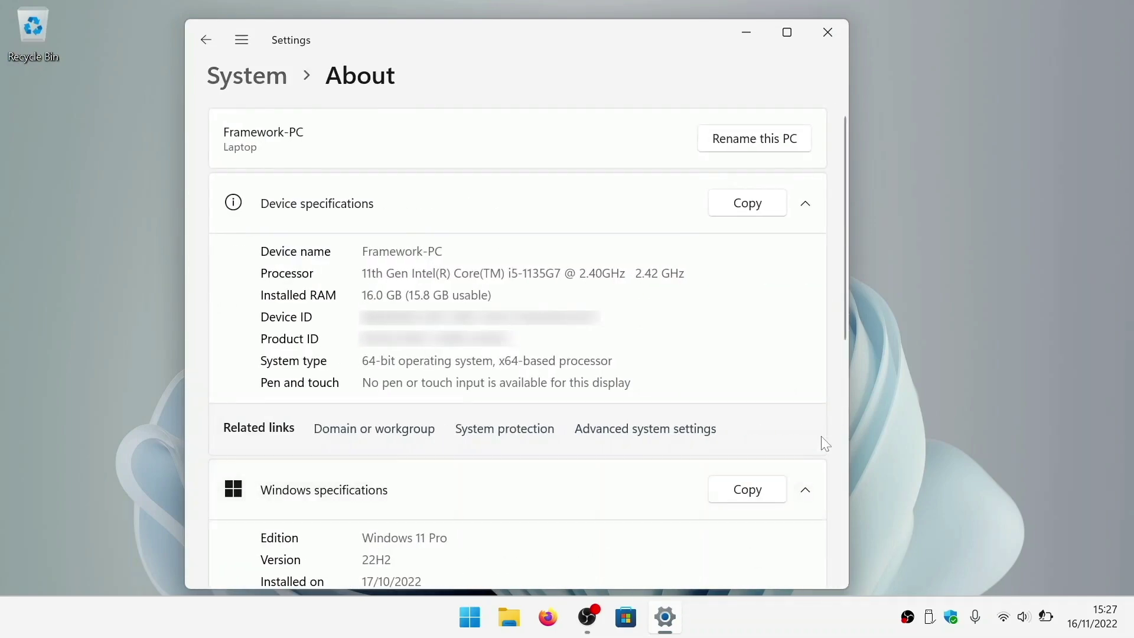
pyautogui.scroll(-5, 826, 444)
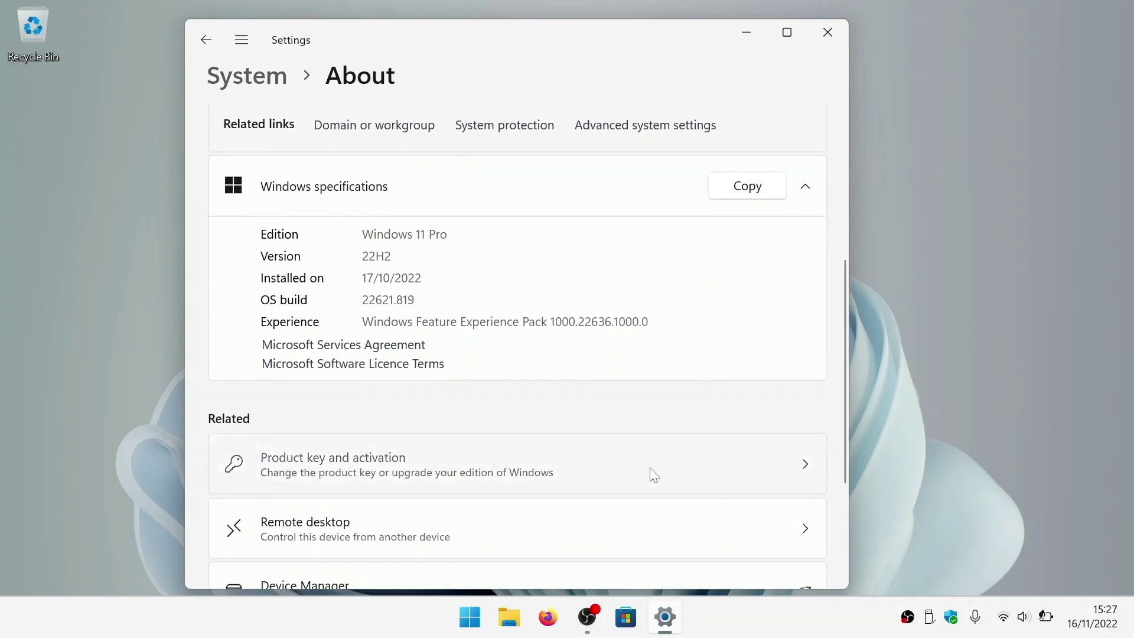
pyautogui.click(654, 475)
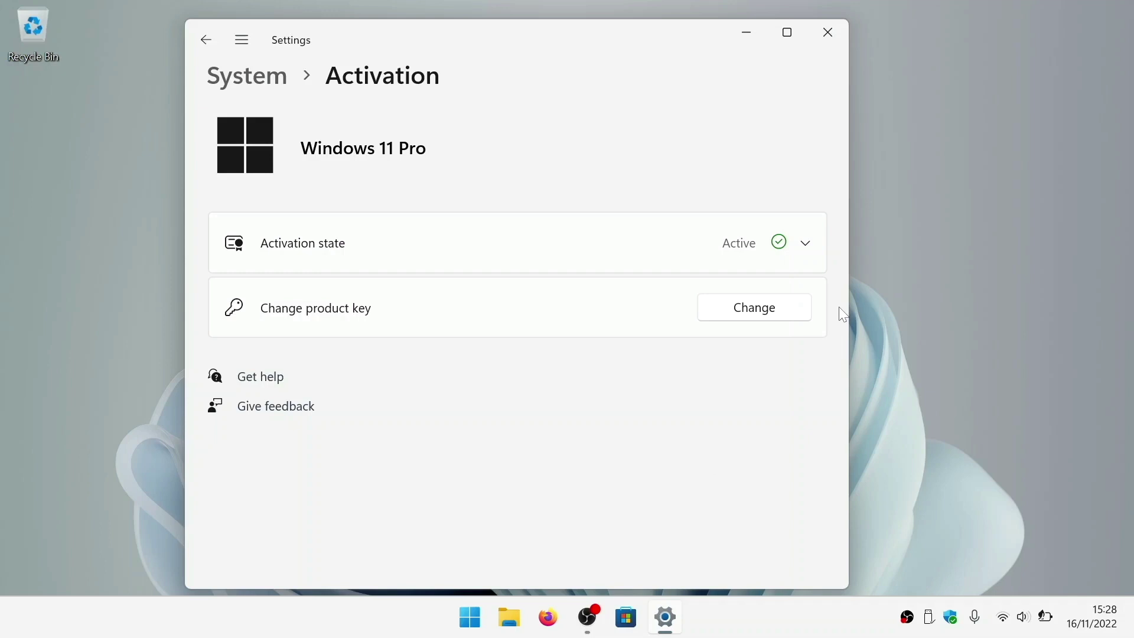
pyautogui.click(827, 34)
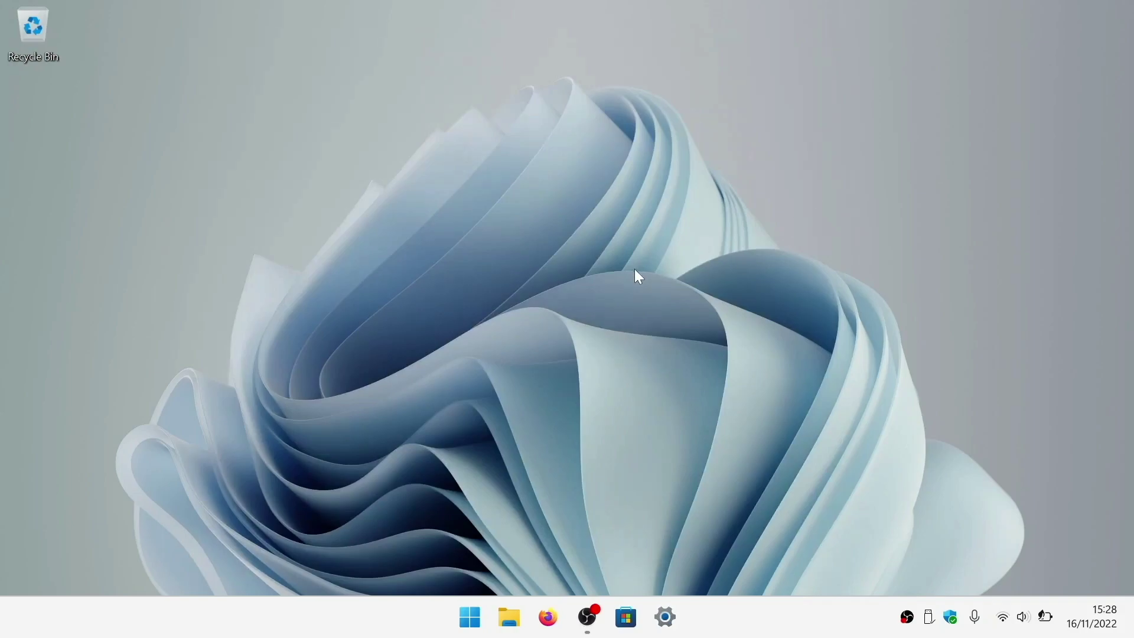